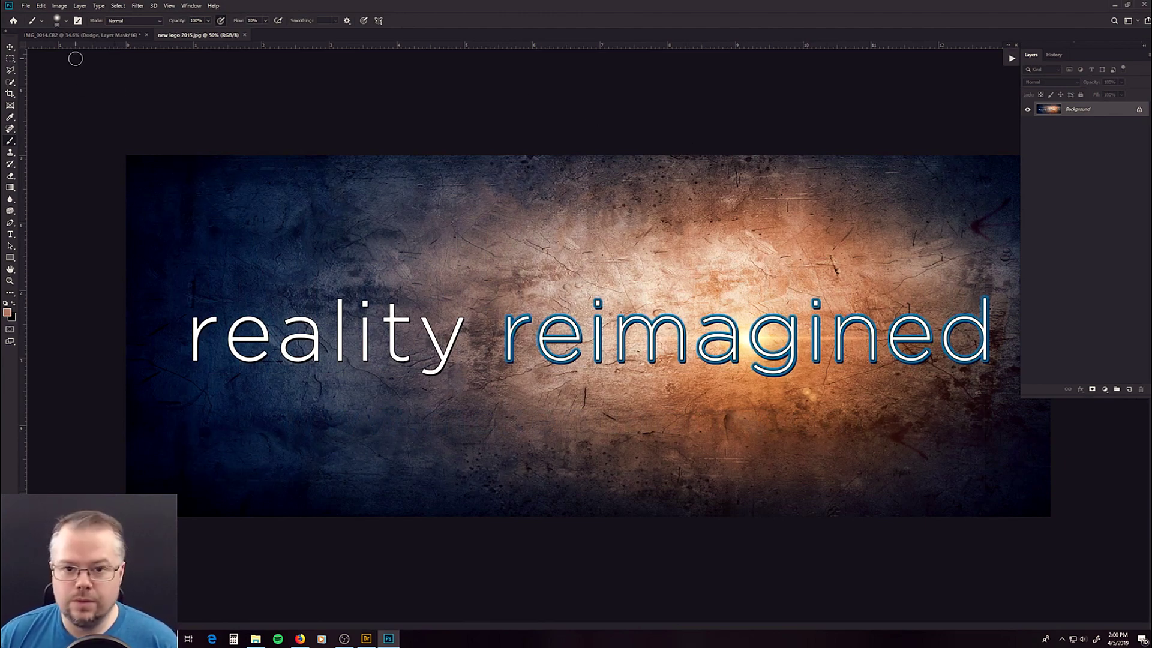
Step: Switch to the IMG_0014.CR2 portrait document
{"action": "left_click", "coordinate": [82, 36]}
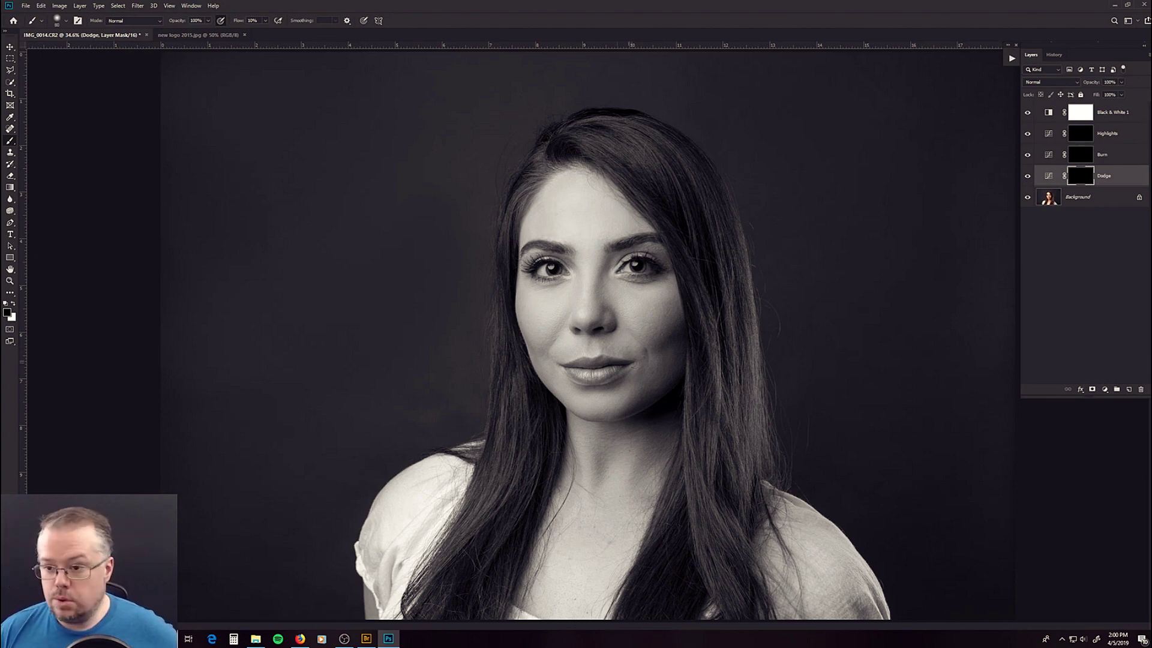
Step: Zoom the face to 100% and centre it in view
{"action": "key", "text": "z"}
{"action": "left_click", "coordinate": [578, 293]}
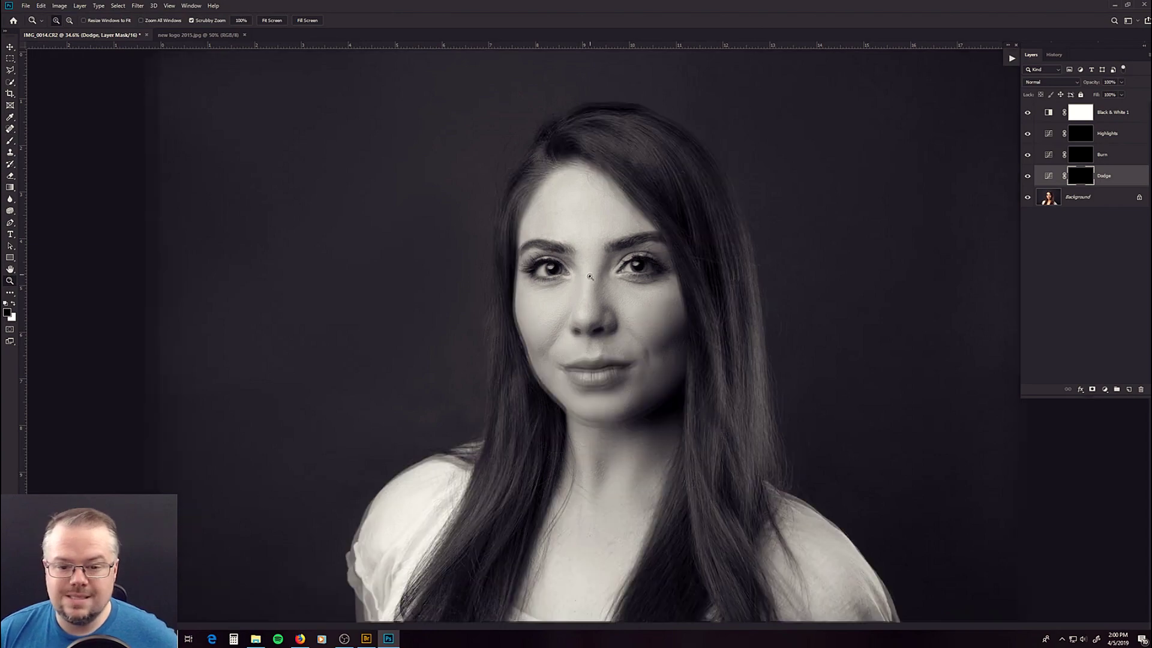
{"action": "left_click_drag", "start_coordinate": [578, 293], "coordinate": [546, 221]}
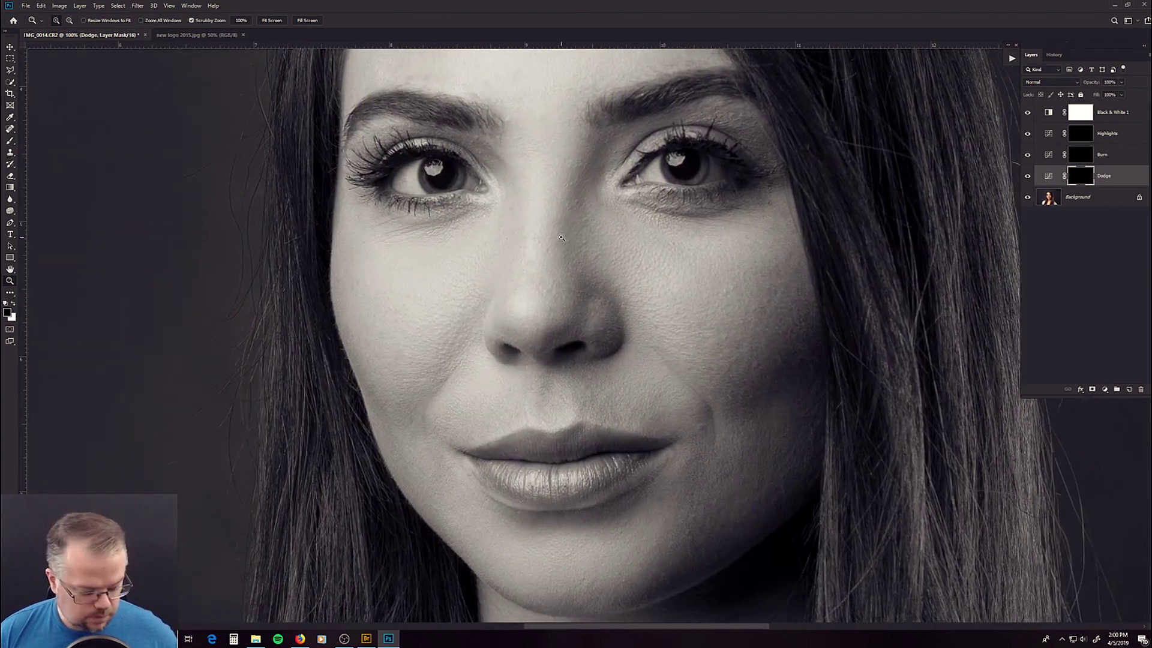
Step: Choose the Brush with white as the painting colour, with the lips and chin in view
{"action": "key", "text": "b"}
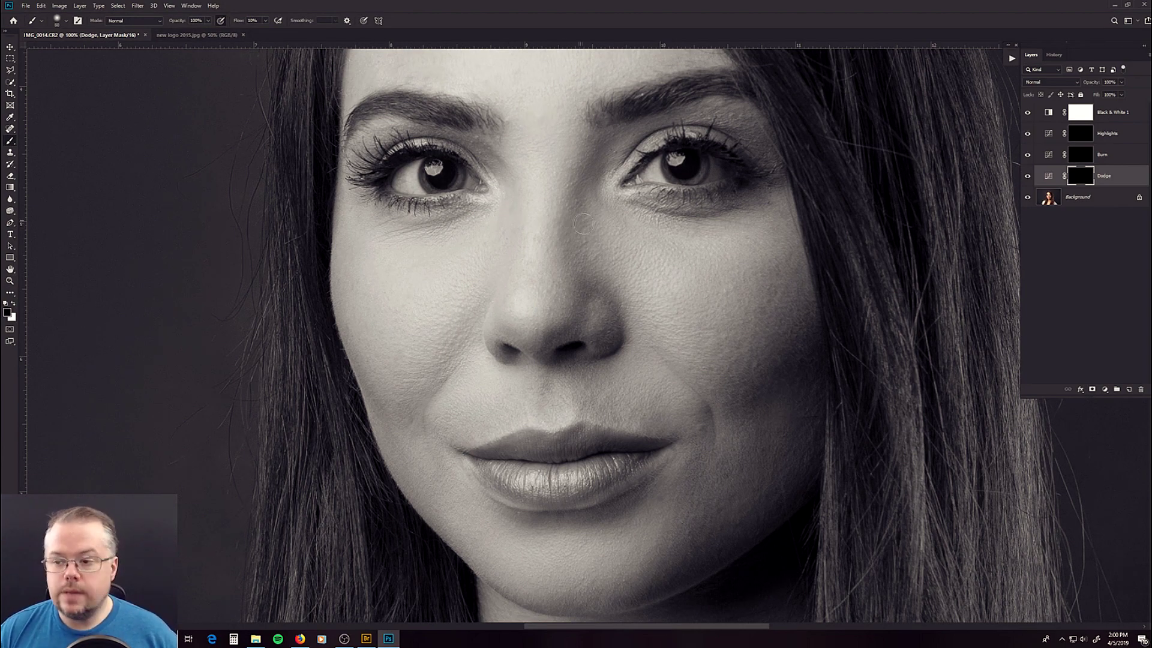
{"action": "key", "text": "x"}
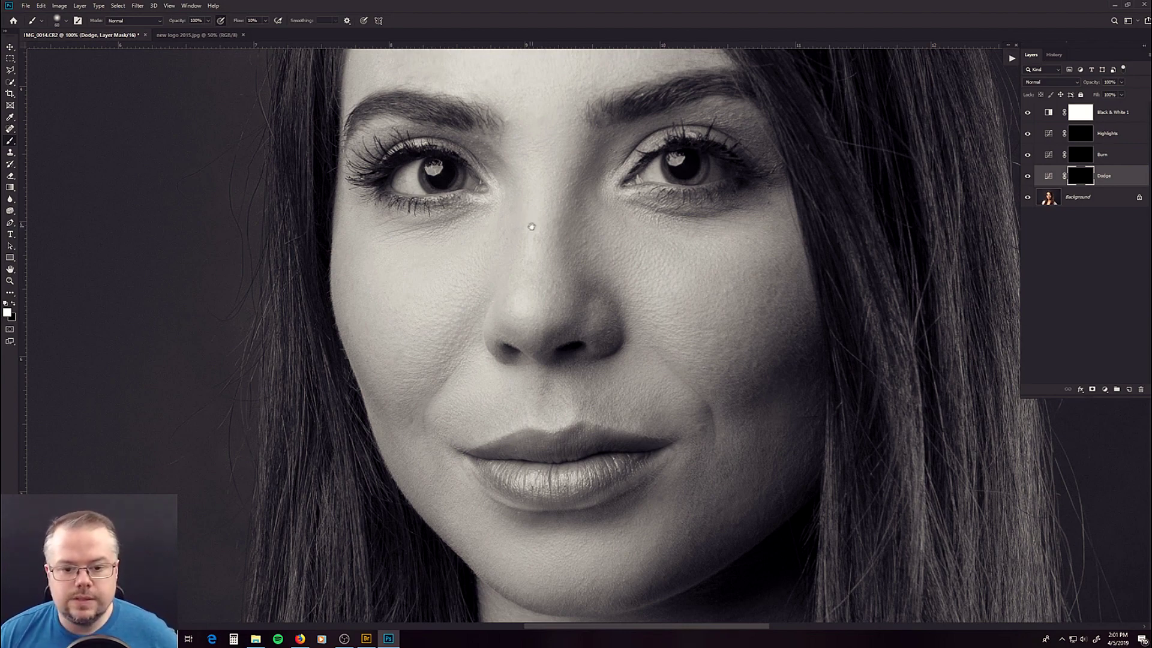
{"action": "left_click_drag", "start_coordinate": [531, 225], "coordinate": [502, 135]}
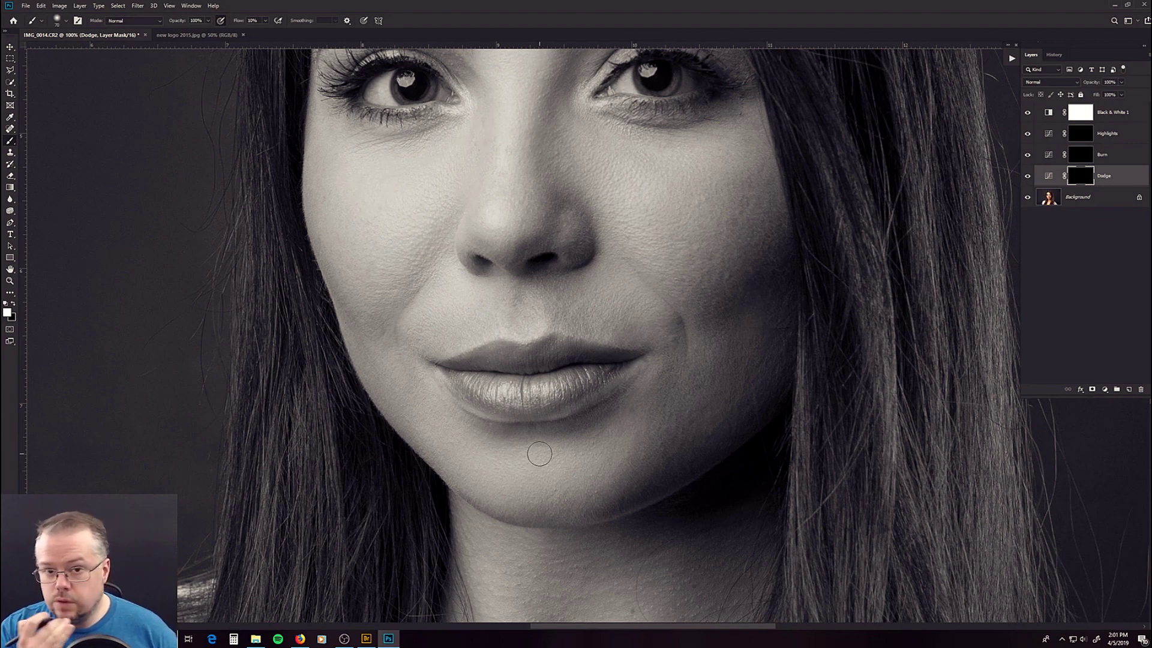
Step: Enlarge the brush for dodging the chin and lips on the Dodge mask
{"action": "key", "text": "bracketright"}
{"action": "key", "text": "bracketright"}
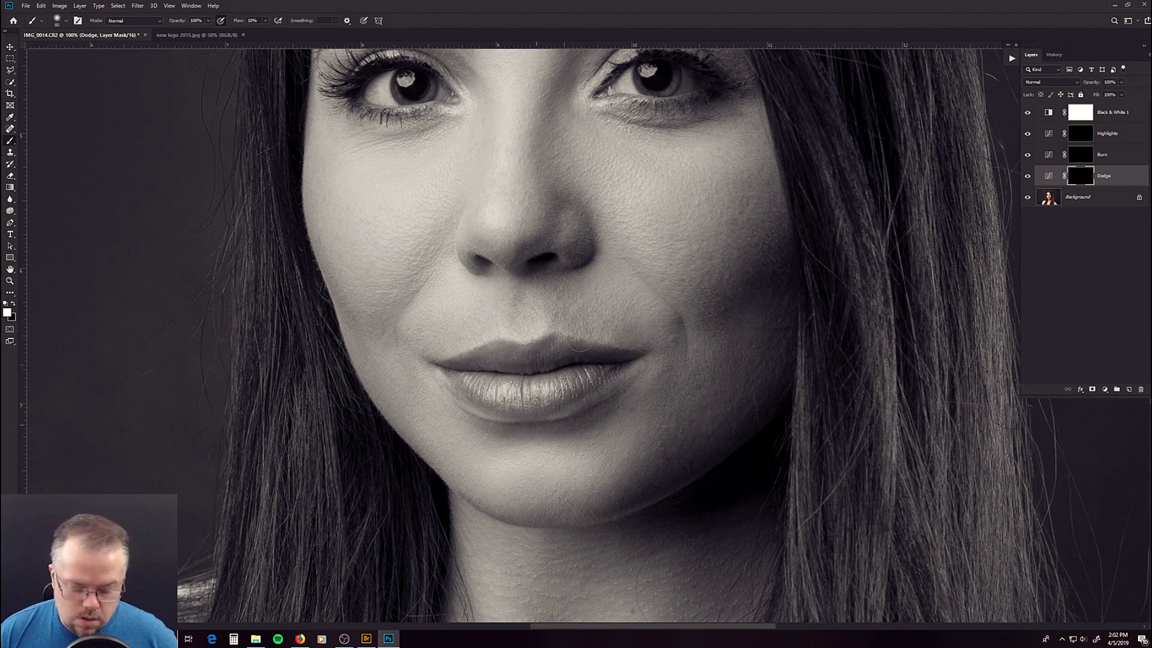
Step: Dodge the forehead and eyebrows with the brush set to about 70
{"action": "key", "text": "bracketleft"}
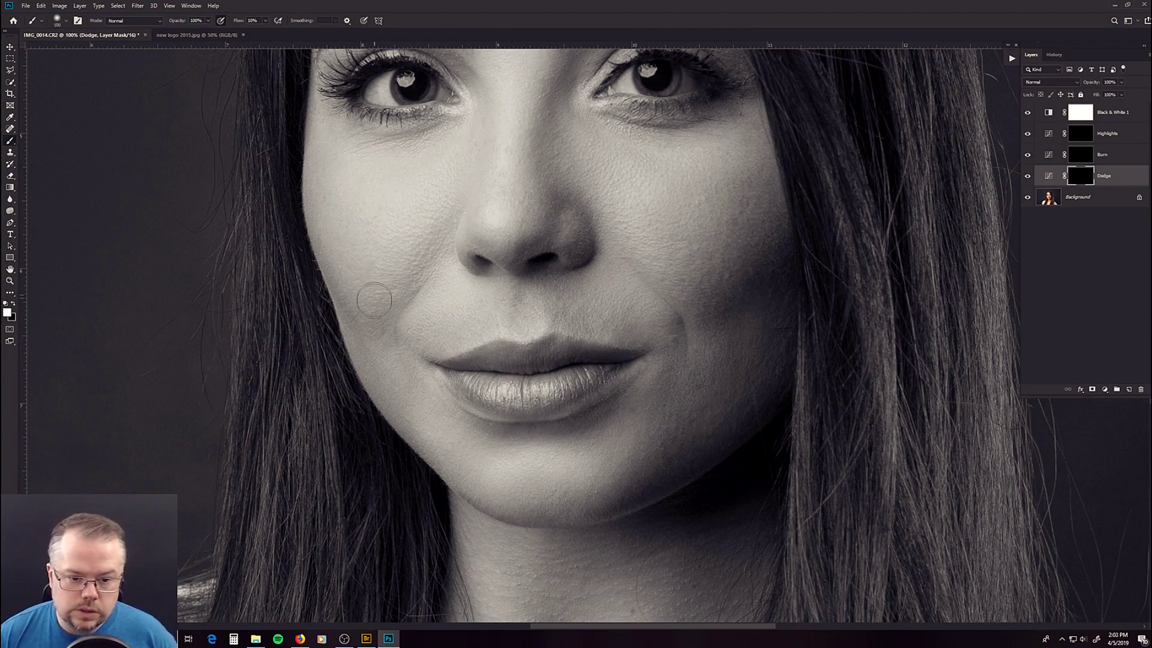
{"action": "key", "text": "bracketright"}
{"action": "key", "text": "bracketleft"}
{"action": "key", "text": "bracketleft"}
{"action": "key", "text": "bracketleft"}
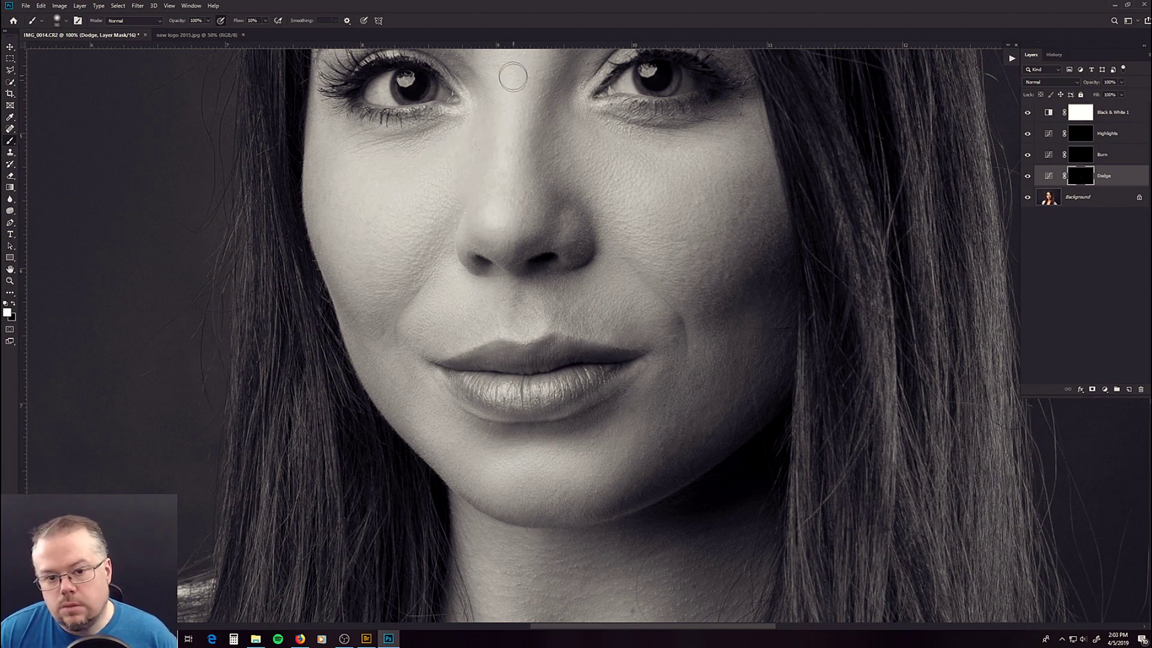
{"action": "left_click_drag", "start_coordinate": [519, 140], "coordinate": [524, 259]}
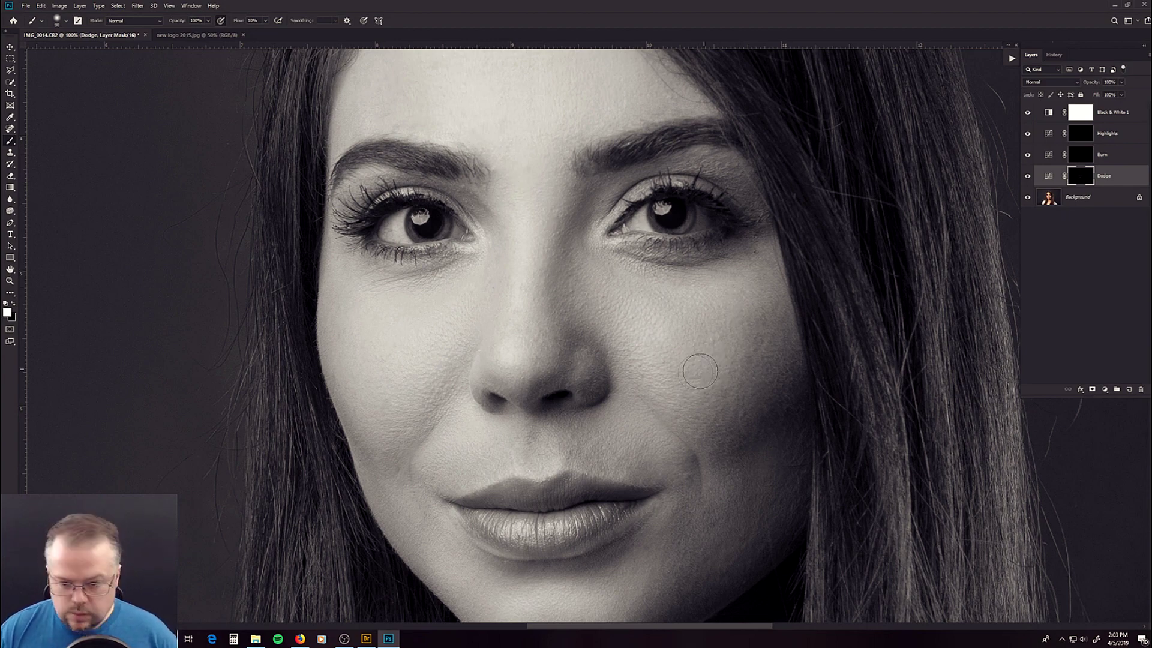
{"action": "key", "text": "bracketright"}
{"action": "key", "text": "bracketright"}
{"action": "key", "text": "bracketright"}
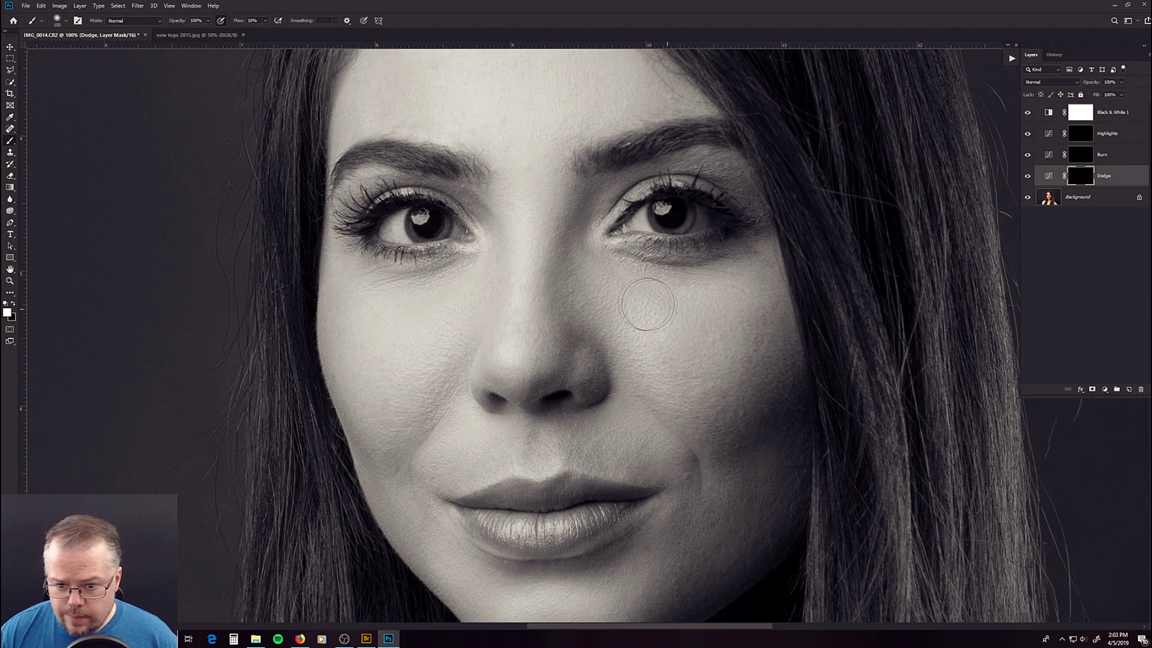
{"action": "key", "text": "bracketleft"}
{"action": "key", "text": "bracketleft"}
{"action": "key", "text": "bracketleft"}
{"action": "key", "text": "bracketleft"}
{"action": "key", "text": "bracketleft"}
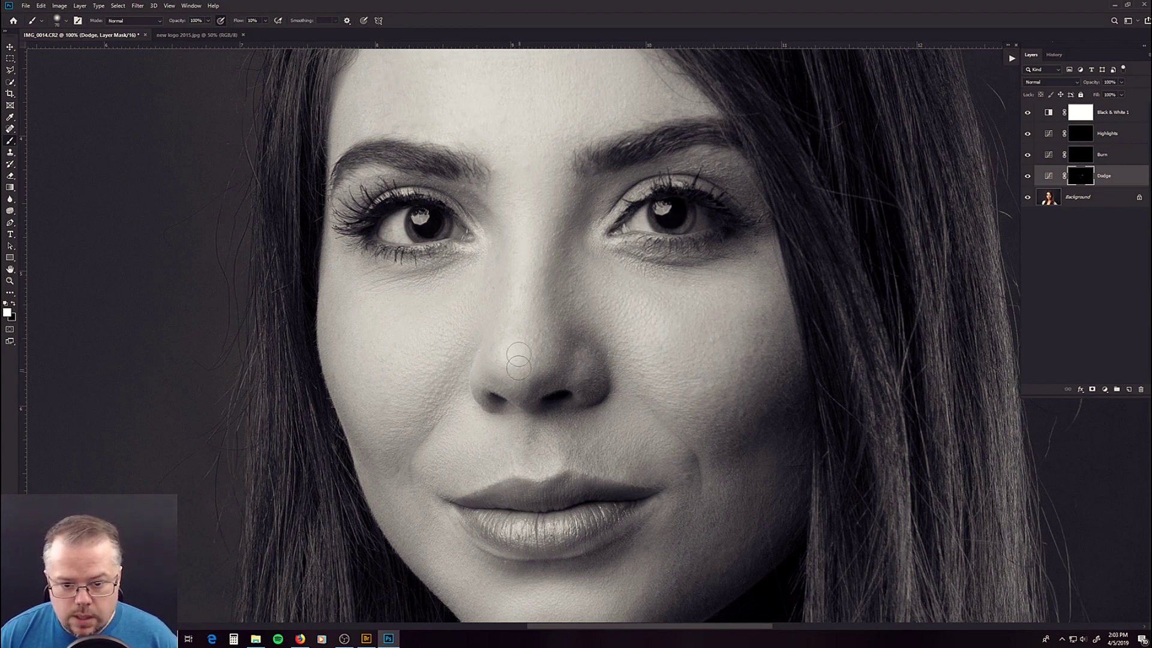
{"action": "key", "text": "bracketleft"}
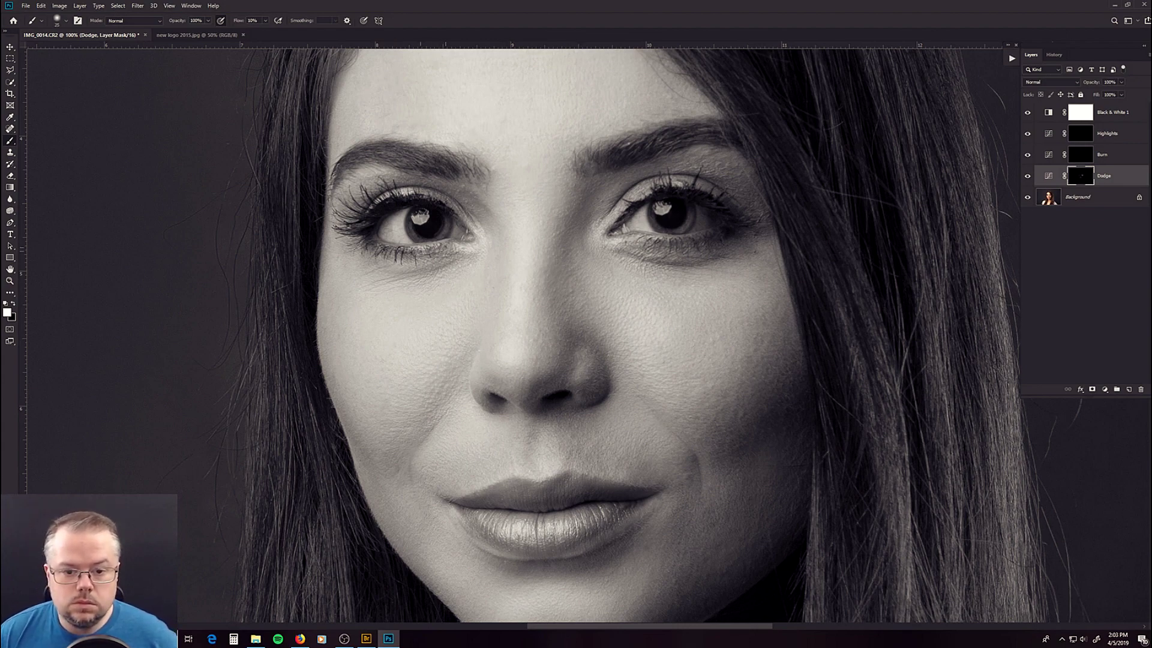
Step: Dodge the lips and chin with a 100 brush, then zoom out to the whole portrait
{"action": "scroll", "coordinate": [466, 165], "scroll_direction": "up", "scroll_amount": 5}
{"action": "key", "text": "bracketright"}
{"action": "key", "text": "bracketright"}
{"action": "key", "text": "bracketright"}
{"action": "key", "text": "bracketright"}
{"action": "key", "text": "bracketright"}
{"action": "key", "text": "bracketright"}
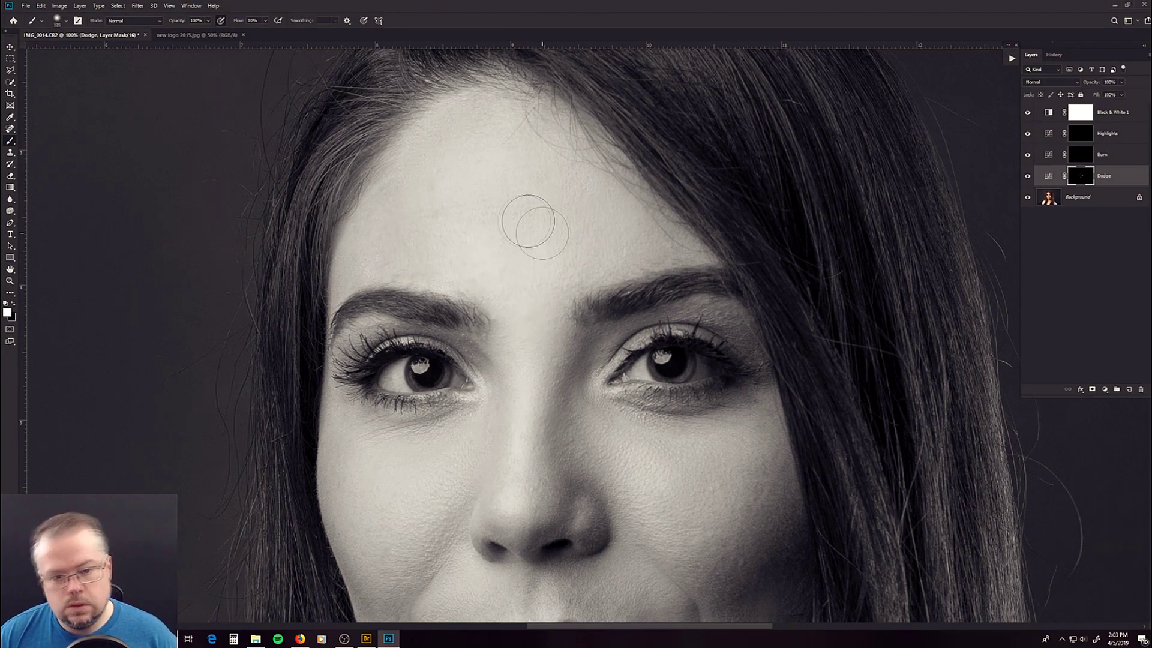
{"action": "scroll", "coordinate": [543, 450], "scroll_direction": "down", "scroll_amount": 9}
{"action": "scroll", "coordinate": [540, 287], "scroll_direction": "down", "scroll_amount": 11}
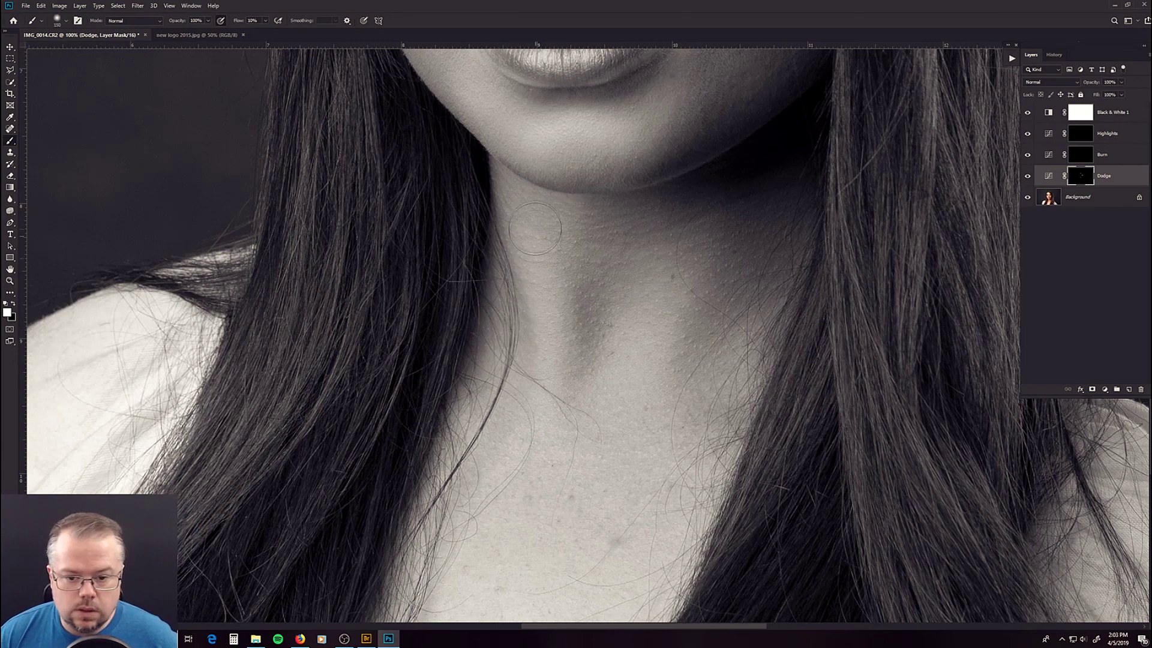
{"action": "left_click_drag", "start_coordinate": [780, 204], "coordinate": [746, 407]}
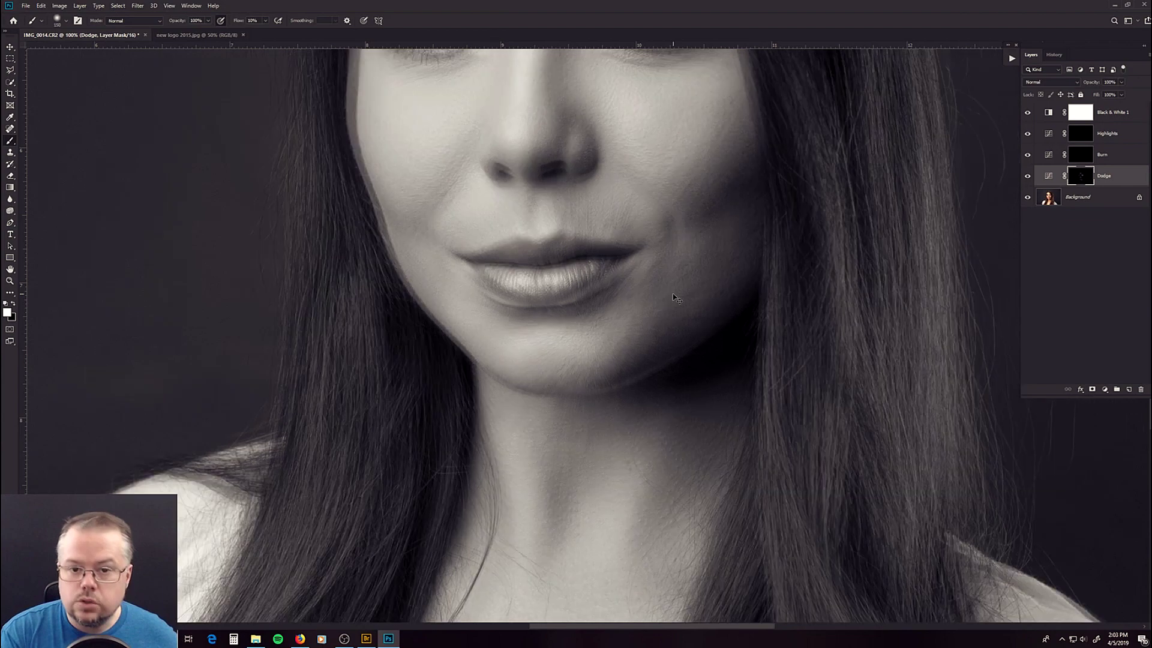
{"action": "key", "text": "ctrl+minus"}
{"action": "key", "text": "ctrl+minus"}
{"action": "key", "text": "ctrl+minus"}
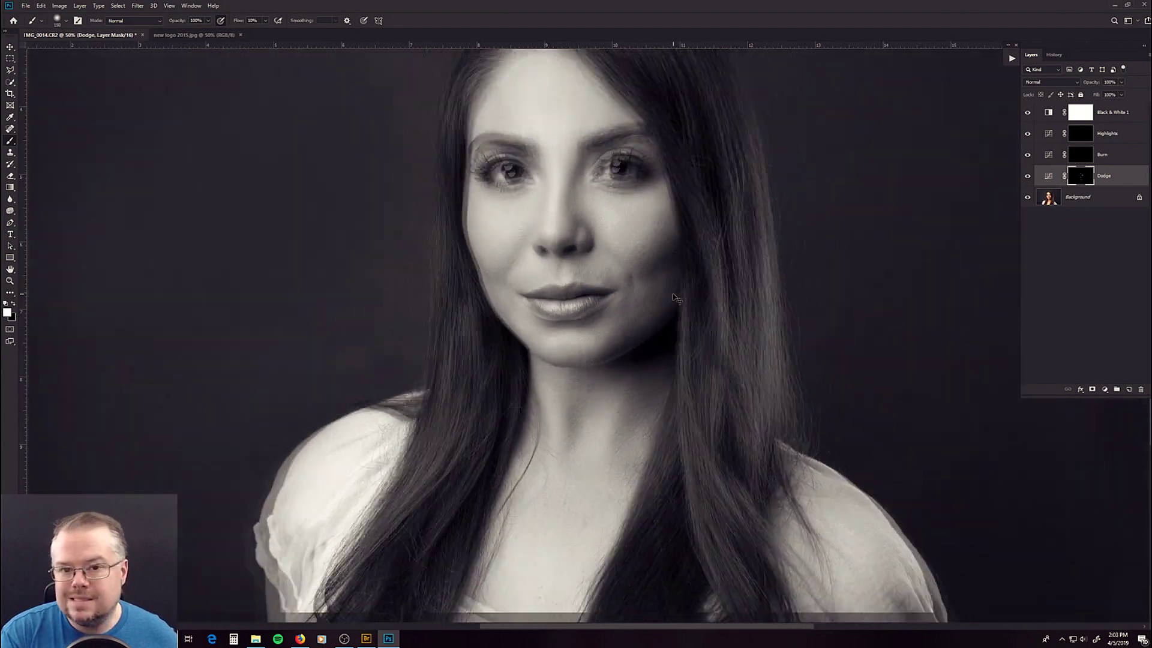
Step: Brighten the right side of the hair with a ~125 brush, then select the Burn layer
{"action": "key", "text": "bracketleft"}
{"action": "key", "text": "bracketleft"}
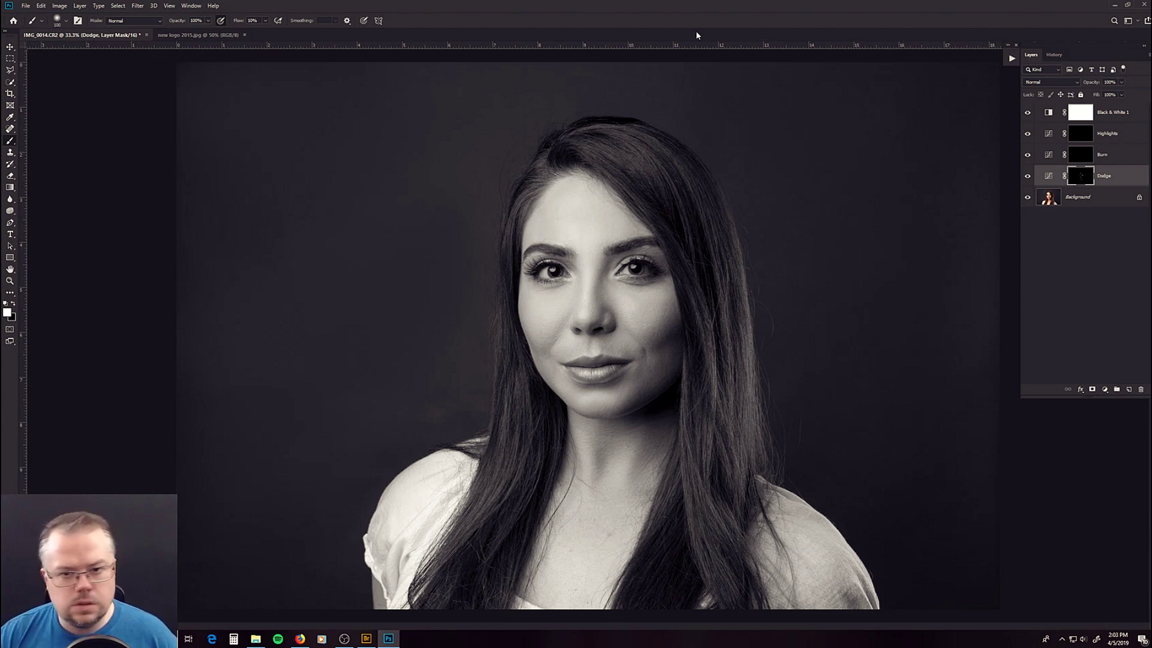
{"action": "key", "text": "bracketright"}
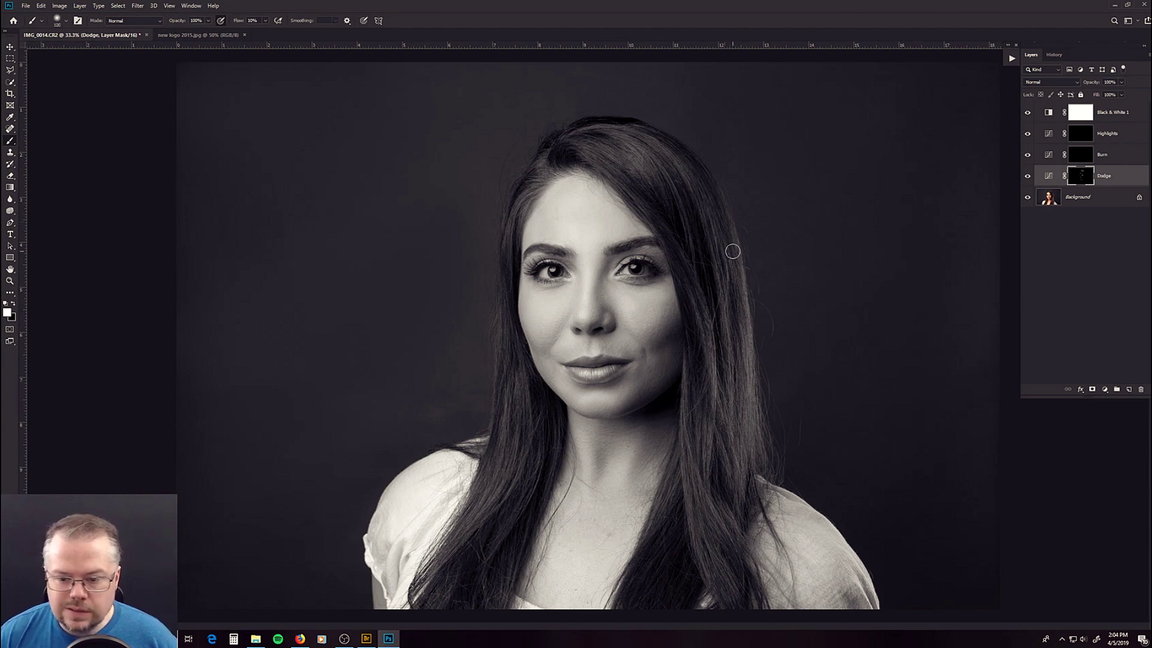
{"action": "mouse_move", "coordinate": [732, 251]}
{"action": "left_mouse_down"}
{"action": "mouse_move", "coordinate": [715, 449]}
{"action": "mouse_move", "coordinate": [698, 420]}
{"action": "mouse_move", "coordinate": [696, 437]}
{"action": "mouse_move", "coordinate": [723, 514]}
{"action": "mouse_move", "coordinate": [694, 418]}
{"action": "mouse_move", "coordinate": [700, 246]}
{"action": "mouse_move", "coordinate": [718, 299]}
{"action": "mouse_move", "coordinate": [702, 505]}
{"action": "mouse_move", "coordinate": [684, 431]}
{"action": "mouse_move", "coordinate": [695, 489]}
{"action": "mouse_move", "coordinate": [730, 407]}
{"action": "mouse_move", "coordinate": [737, 463]}
{"action": "mouse_move", "coordinate": [738, 380]}
{"action": "mouse_move", "coordinate": [690, 512]}
{"action": "mouse_move", "coordinate": [705, 593]}
{"action": "mouse_move", "coordinate": [680, 485]}
{"action": "mouse_move", "coordinate": [722, 516]}
{"action": "mouse_move", "coordinate": [717, 528]}
{"action": "mouse_move", "coordinate": [692, 493]}
{"action": "mouse_move", "coordinate": [699, 410]}
{"action": "mouse_move", "coordinate": [544, 442]}
{"action": "mouse_move", "coordinate": [527, 421]}
{"action": "mouse_move", "coordinate": [484, 494]}
{"action": "mouse_move", "coordinate": [523, 400]}
{"action": "mouse_move", "coordinate": [487, 508]}
{"action": "mouse_move", "coordinate": [514, 426]}
{"action": "mouse_move", "coordinate": [540, 425]}
{"action": "mouse_move", "coordinate": [521, 480]}
{"action": "mouse_move", "coordinate": [556, 452]}
{"action": "mouse_move", "coordinate": [554, 475]}
{"action": "mouse_move", "coordinate": [526, 470]}
{"action": "mouse_move", "coordinate": [521, 191]}
{"action": "mouse_move", "coordinate": [760, 298]}
{"action": "left_mouse_up"}
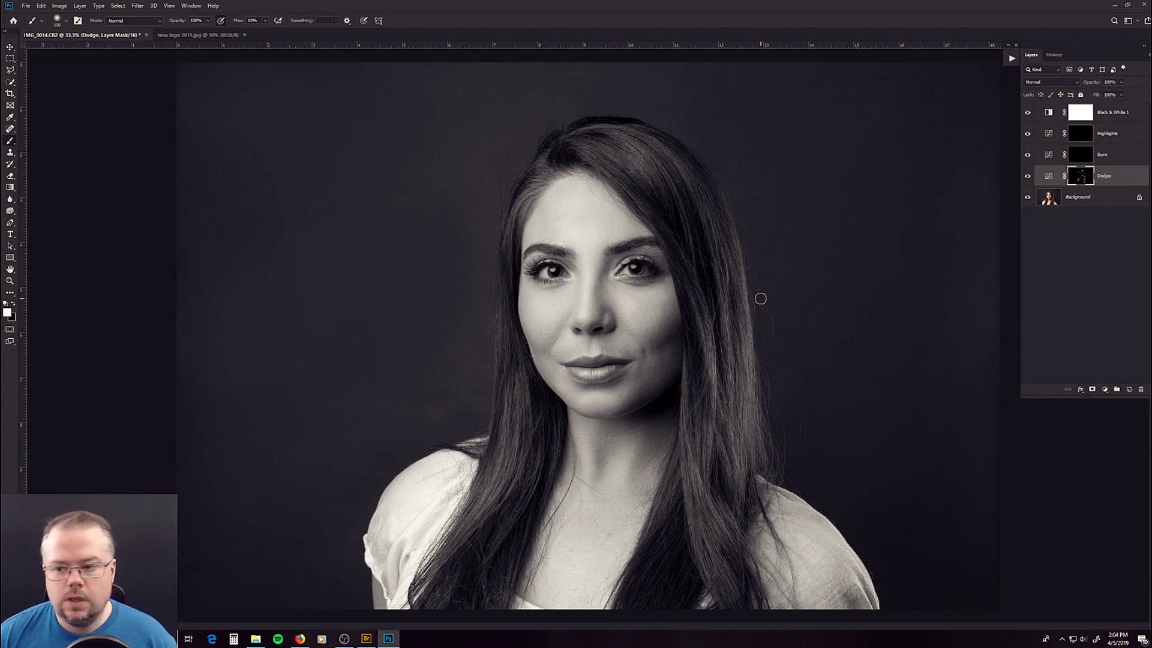
{"action": "left_click", "coordinate": [1083, 155]}
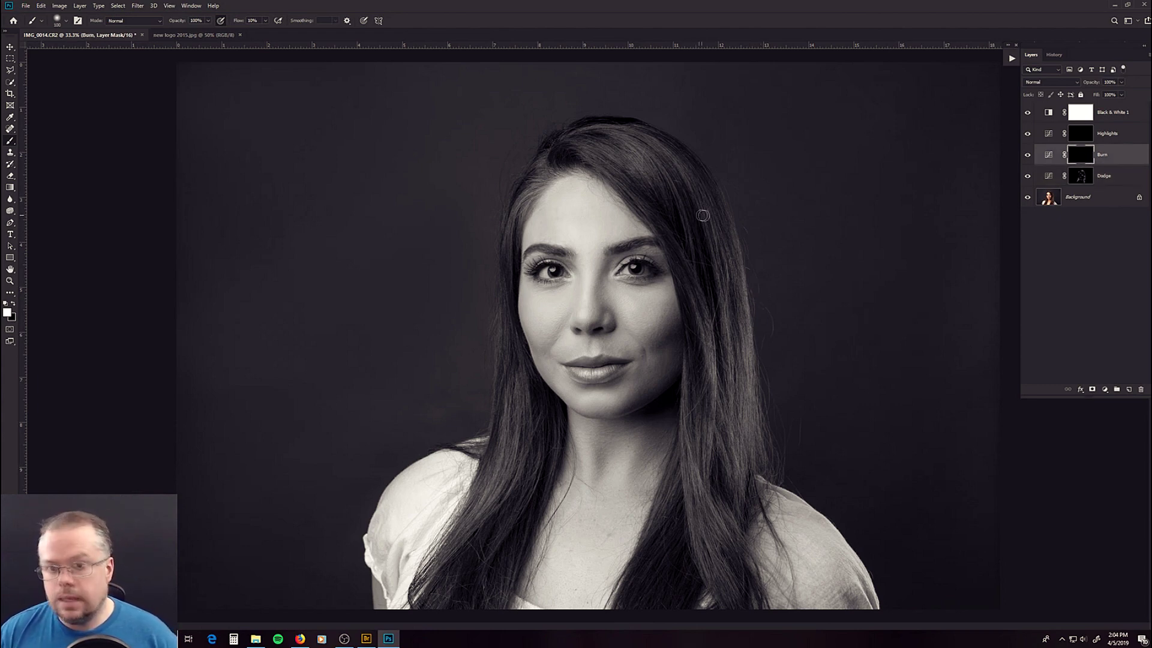
Step: Zoom the face to 66.7% and set the brush to about 90
{"action": "key", "text": "z"}
{"action": "left_click", "coordinate": [623, 245]}
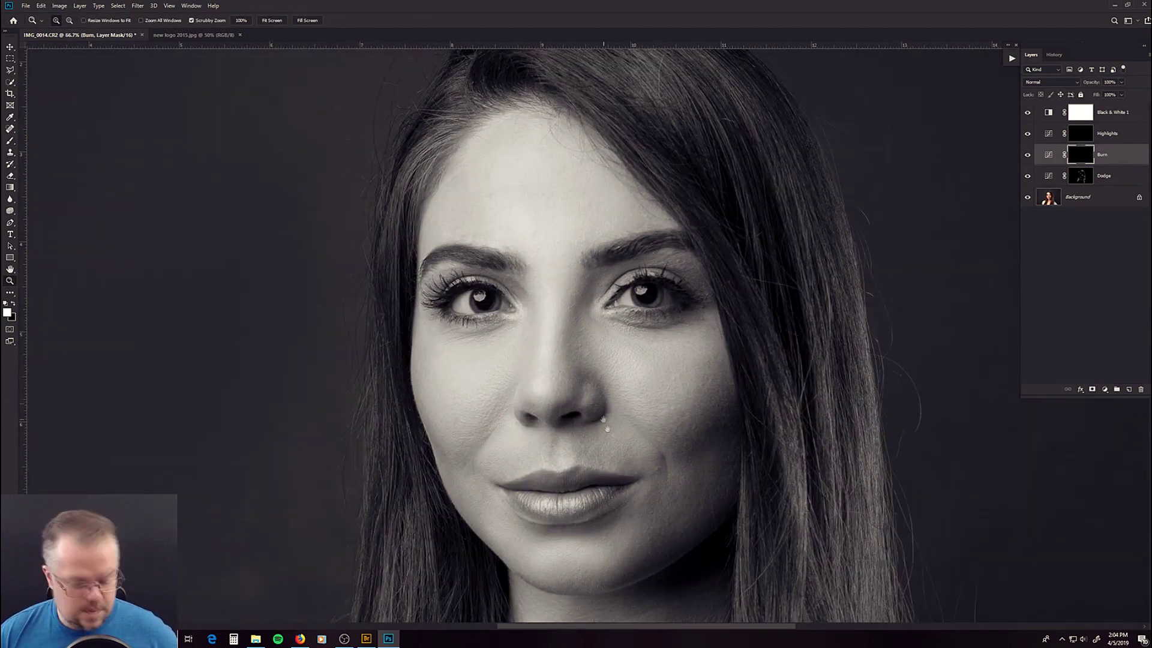
{"action": "left_click_drag", "start_coordinate": [605, 420], "coordinate": [564, 336]}
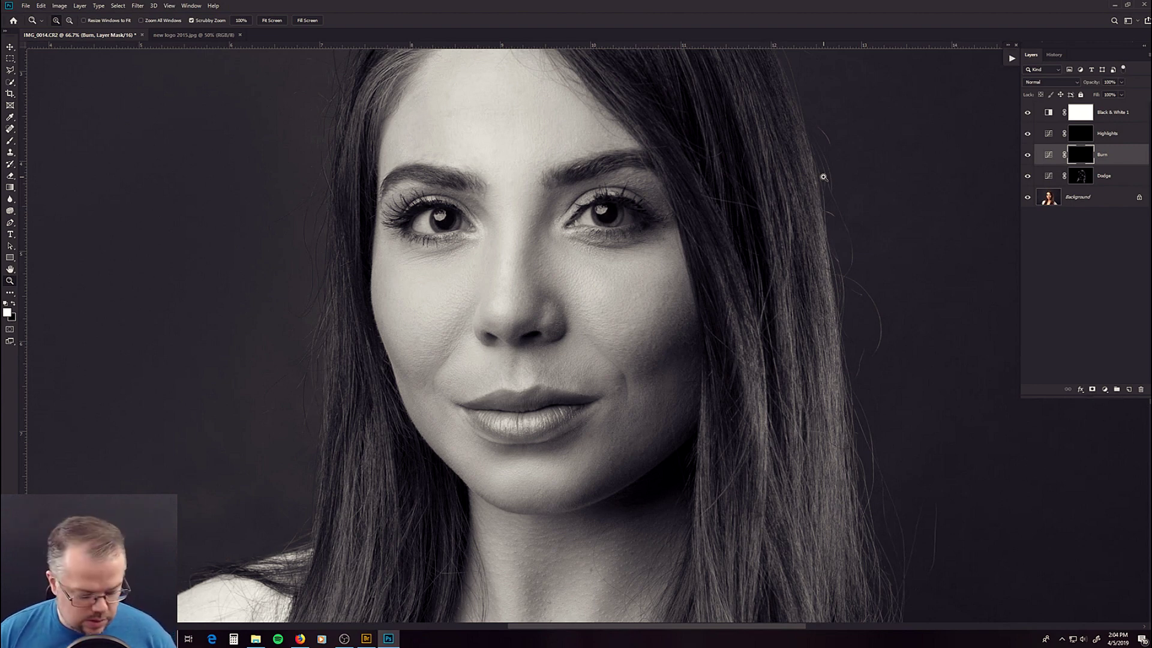
{"action": "key", "text": "b"}
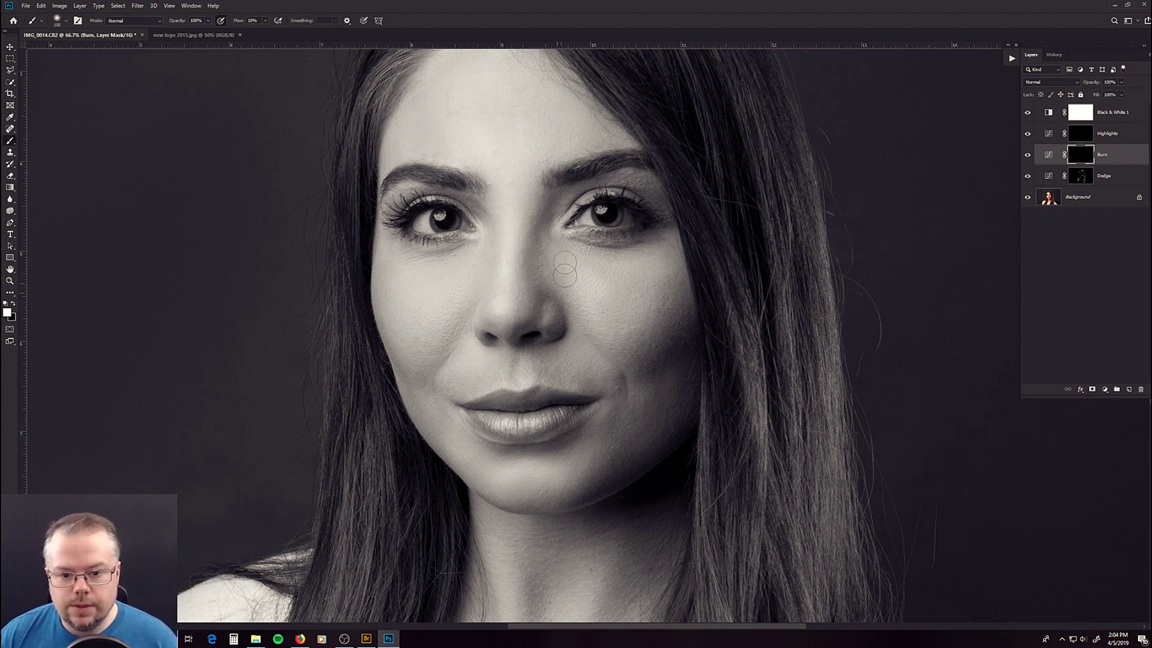
{"action": "key", "text": "bracketleft"}
{"action": "key", "text": "bracketleft"}
{"action": "key", "text": "bracketleft"}
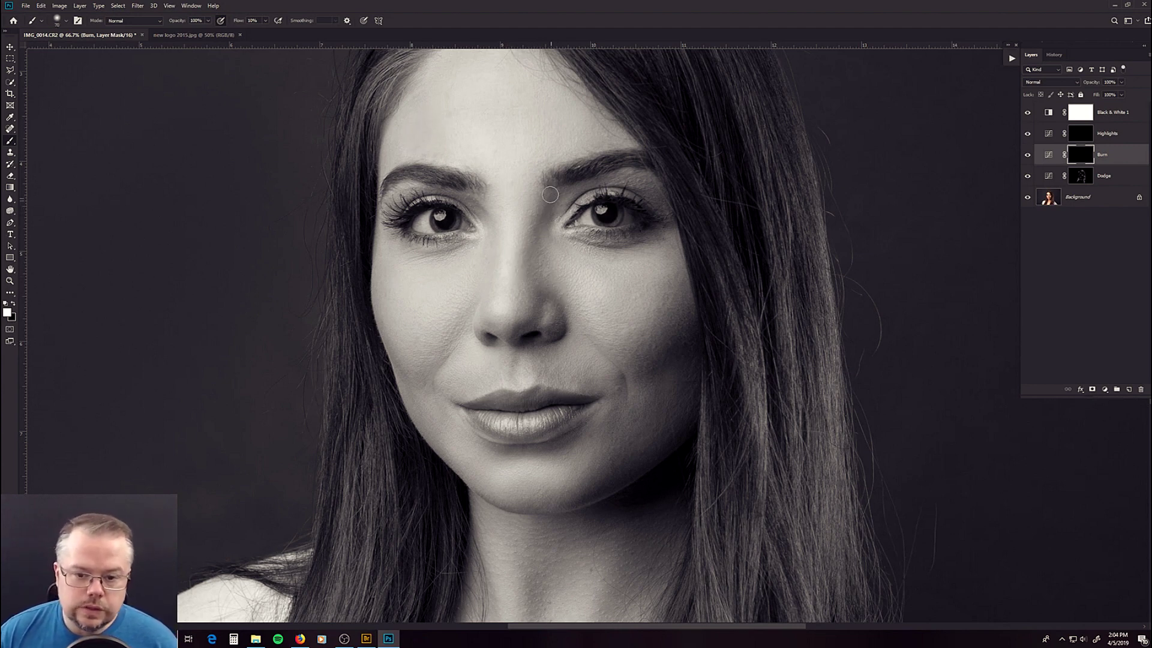
{"action": "key", "text": "bracketright"}
{"action": "key", "text": "bracketright"}
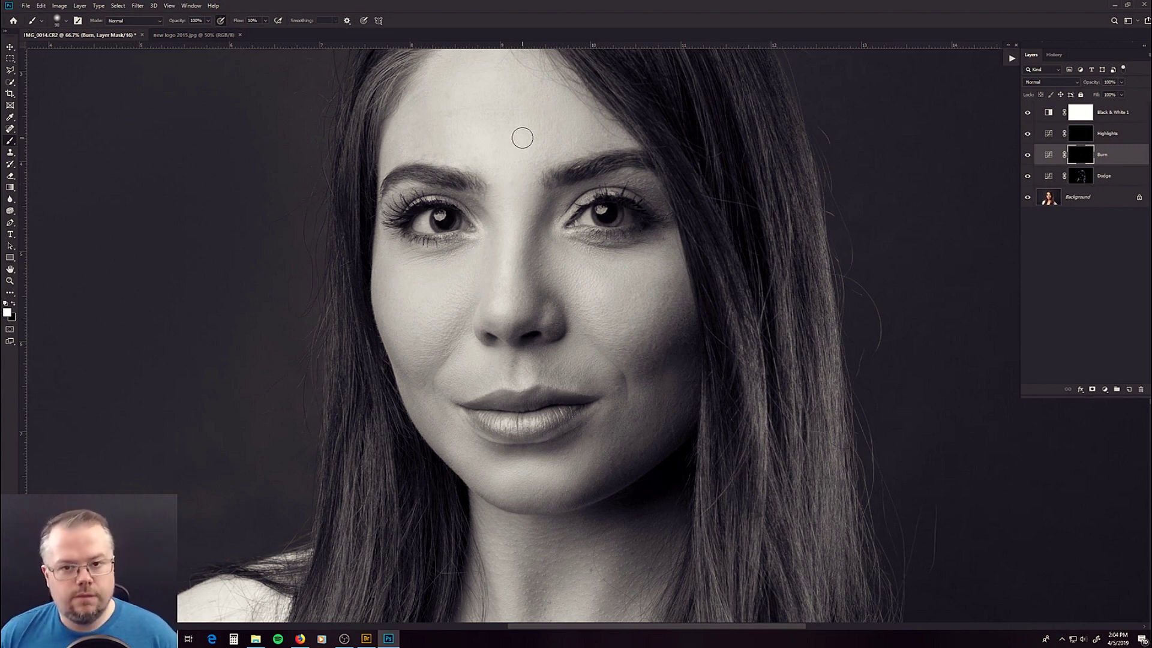
{"action": "key", "text": "bracketright"}
{"action": "key", "text": "bracketright"}
{"action": "key", "text": "bracketleft"}
{"action": "key", "text": "bracketleft"}
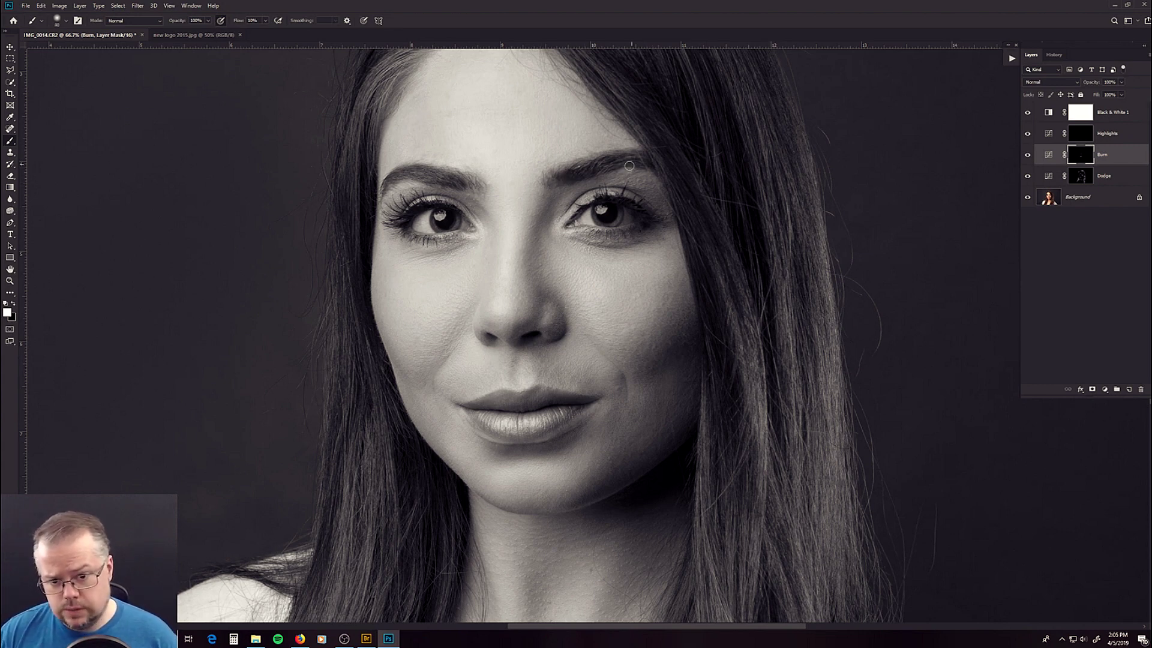
Step: Burn along the left eyebrow, jawline and cheek with a 125–175 brush
{"action": "left_click_drag", "start_coordinate": [465, 179], "coordinate": [396, 179]}
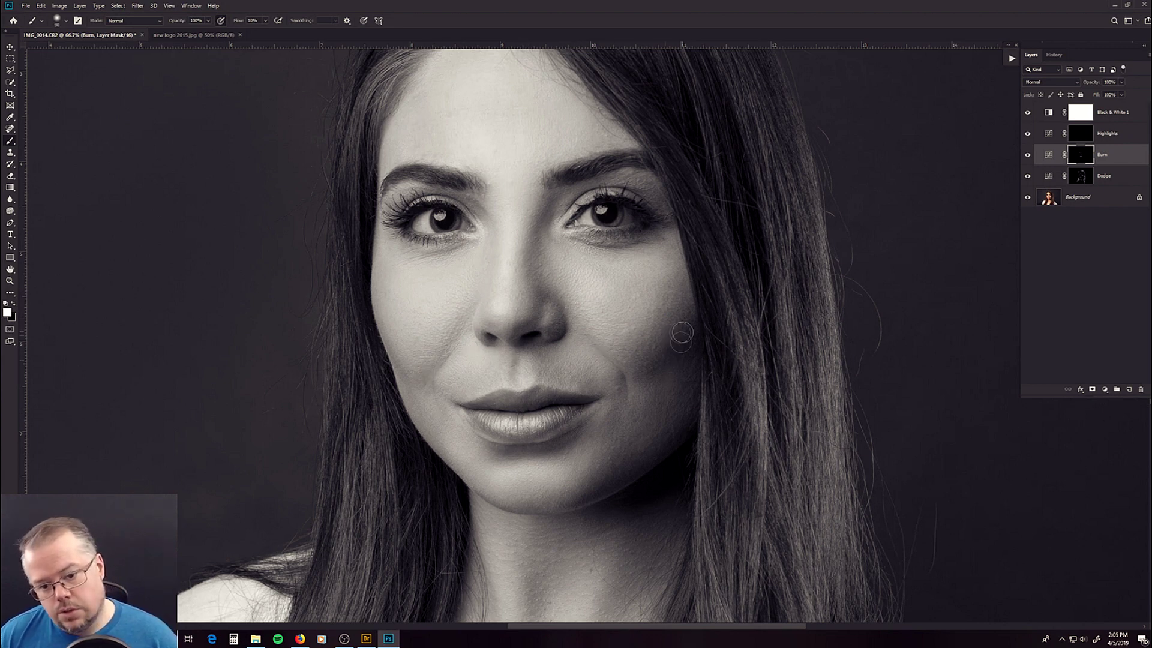
{"action": "key", "text": "bracketright"}
{"action": "key", "text": "bracketright"}
{"action": "key", "text": "bracketright"}
{"action": "key", "text": "bracketright"}
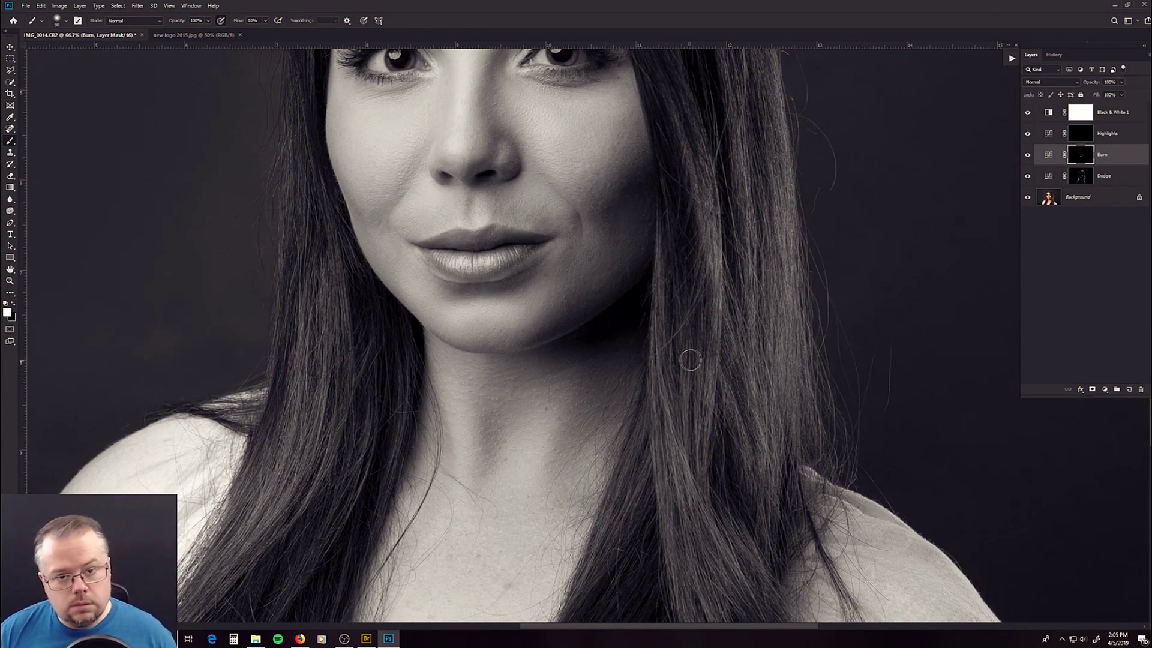
{"action": "key", "text": "bracketright"}
{"action": "key", "text": "bracketright"}
{"action": "key", "text": "bracketright"}
{"action": "key", "text": "bracketright"}
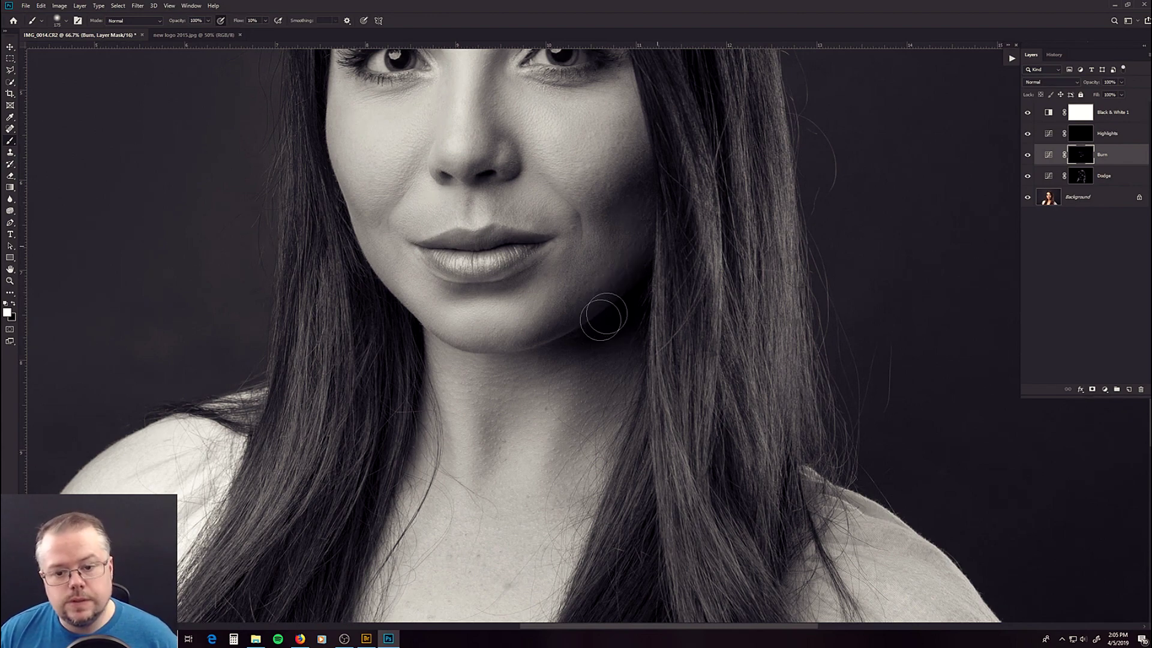
{"action": "mouse_move", "coordinate": [603, 316]}
{"action": "left_mouse_down"}
{"action": "mouse_move", "coordinate": [546, 342]}
{"action": "mouse_move", "coordinate": [595, 337]}
{"action": "mouse_move", "coordinate": [651, 279]}
{"action": "mouse_move", "coordinate": [557, 346]}
{"action": "mouse_move", "coordinate": [648, 283]}
{"action": "mouse_move", "coordinate": [648, 372]}
{"action": "left_mouse_up"}
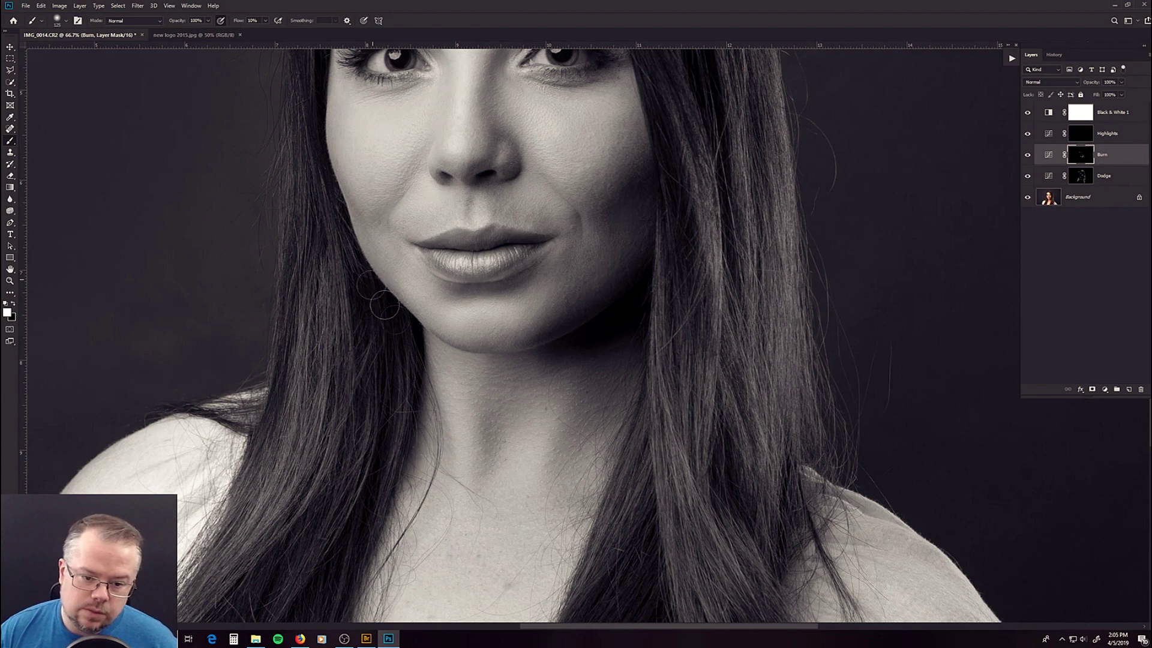
{"action": "mouse_move", "coordinate": [384, 306]}
{"action": "left_mouse_down"}
{"action": "mouse_move", "coordinate": [366, 284]}
{"action": "mouse_move", "coordinate": [390, 353]}
{"action": "mouse_move", "coordinate": [362, 317]}
{"action": "mouse_move", "coordinate": [379, 377]}
{"action": "mouse_move", "coordinate": [377, 347]}
{"action": "mouse_move", "coordinate": [392, 338]}
{"action": "mouse_move", "coordinate": [401, 418]}
{"action": "mouse_move", "coordinate": [409, 350]}
{"action": "mouse_move", "coordinate": [380, 338]}
{"action": "mouse_move", "coordinate": [332, 226]}
{"action": "mouse_move", "coordinate": [379, 295]}
{"action": "mouse_move", "coordinate": [330, 216]}
{"action": "mouse_move", "coordinate": [294, 213]}
{"action": "mouse_move", "coordinate": [359, 232]}
{"action": "mouse_move", "coordinate": [382, 312]}
{"action": "left_mouse_up"}
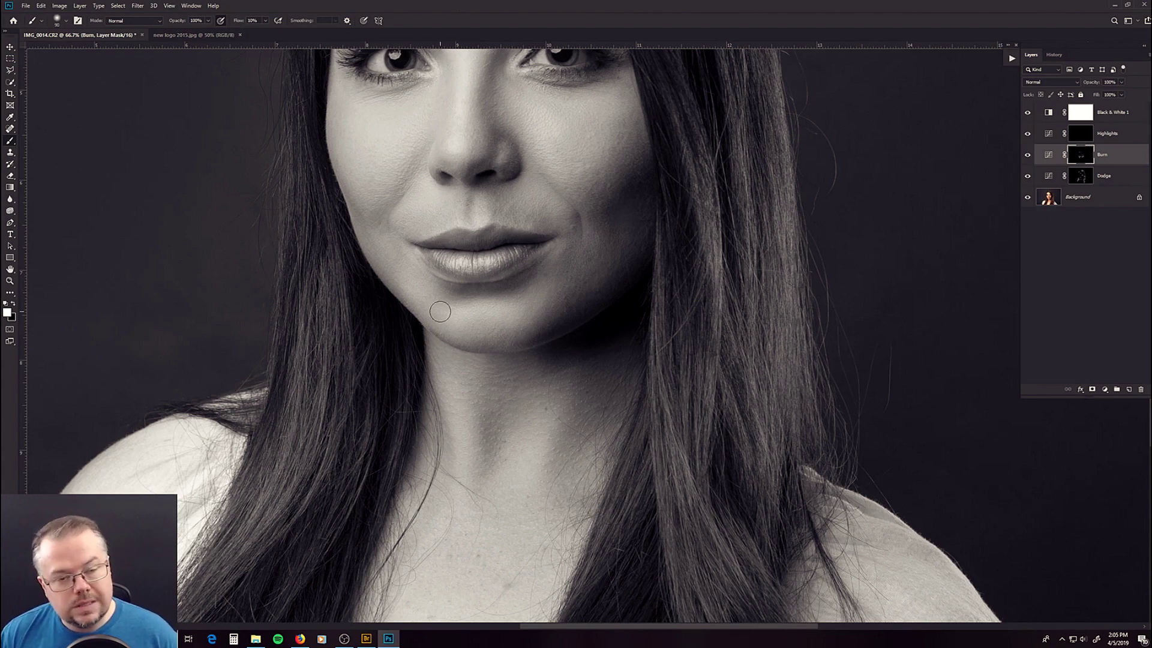
{"action": "mouse_move", "coordinate": [323, 245]}
{"action": "left_mouse_down"}
{"action": "mouse_move", "coordinate": [340, 222]}
{"action": "mouse_move", "coordinate": [350, 230]}
{"action": "mouse_move", "coordinate": [342, 203]}
{"action": "mouse_move", "coordinate": [356, 267]}
{"action": "mouse_move", "coordinate": [342, 225]}
{"action": "mouse_move", "coordinate": [346, 236]}
{"action": "mouse_move", "coordinate": [357, 204]}
{"action": "mouse_move", "coordinate": [341, 202]}
{"action": "mouse_move", "coordinate": [363, 381]}
{"action": "left_mouse_up"}
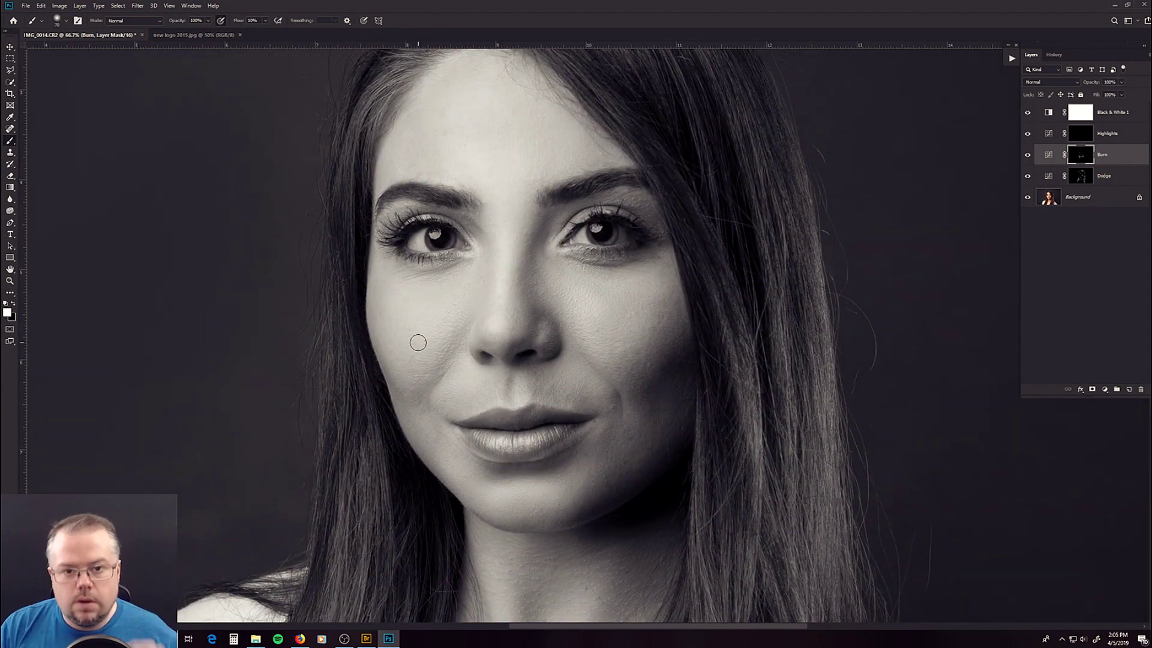
{"action": "mouse_move", "coordinate": [344, 230]}
{"action": "left_mouse_down"}
{"action": "mouse_move", "coordinate": [363, 243]}
{"action": "mouse_move", "coordinate": [364, 279]}
{"action": "left_mouse_up"}
{"action": "key", "text": "x"}
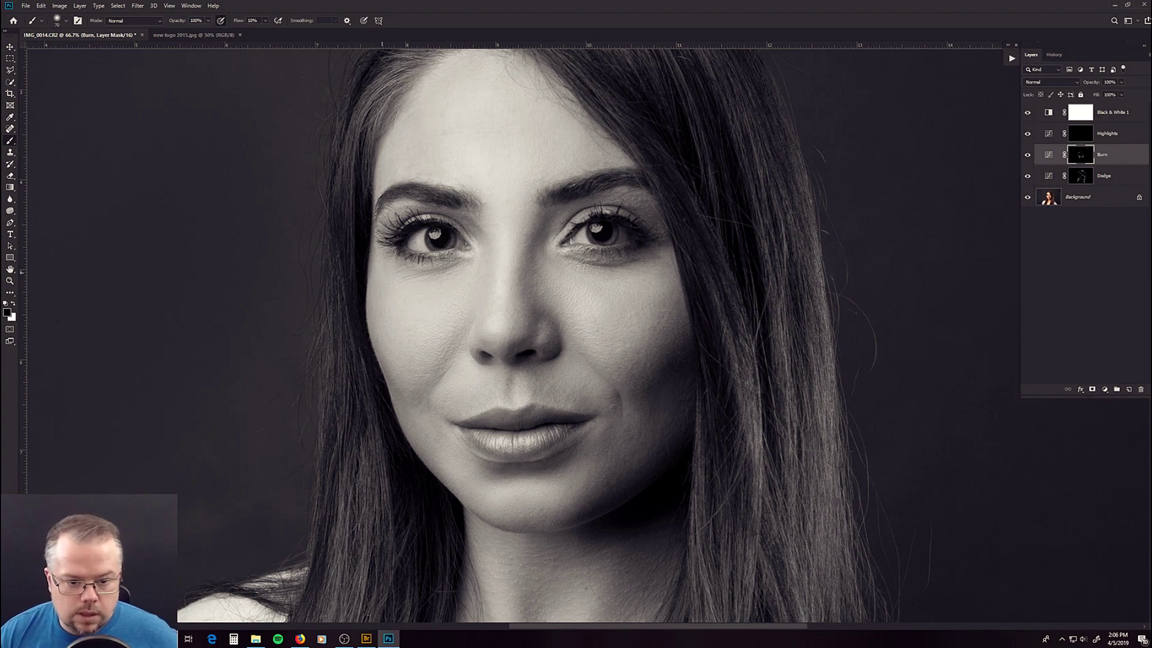
{"action": "left_click_drag", "start_coordinate": [372, 236], "coordinate": [366, 116]}
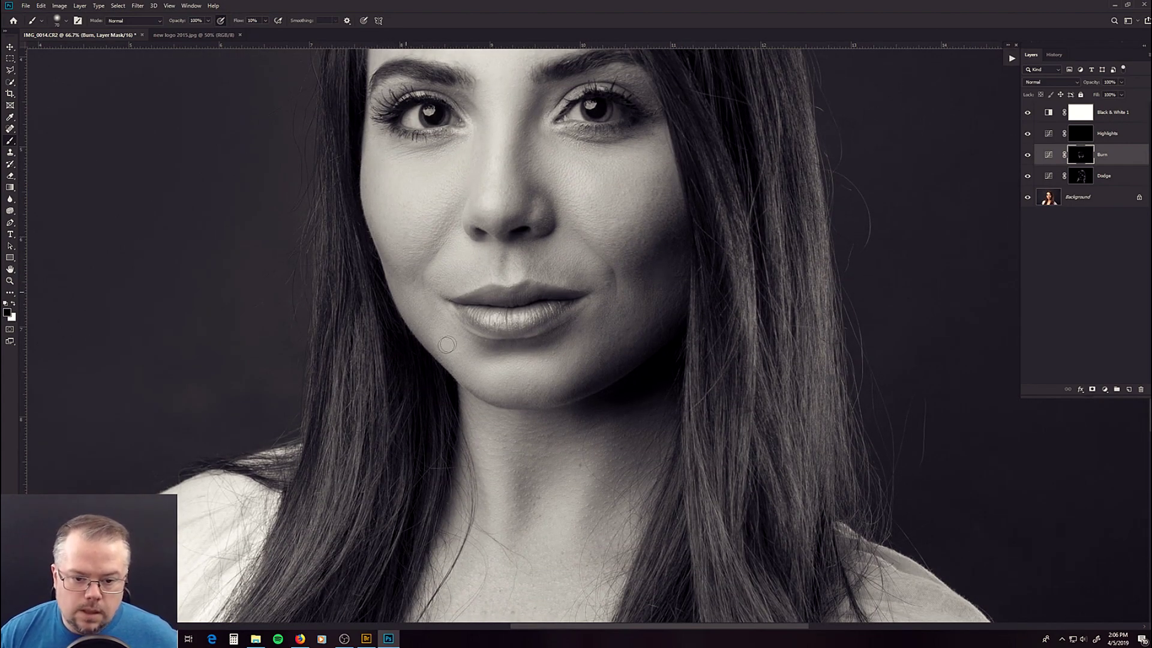
Step: Burn shadow into the cheek below the left eye with a ~200 brush
{"action": "key", "text": "x"}
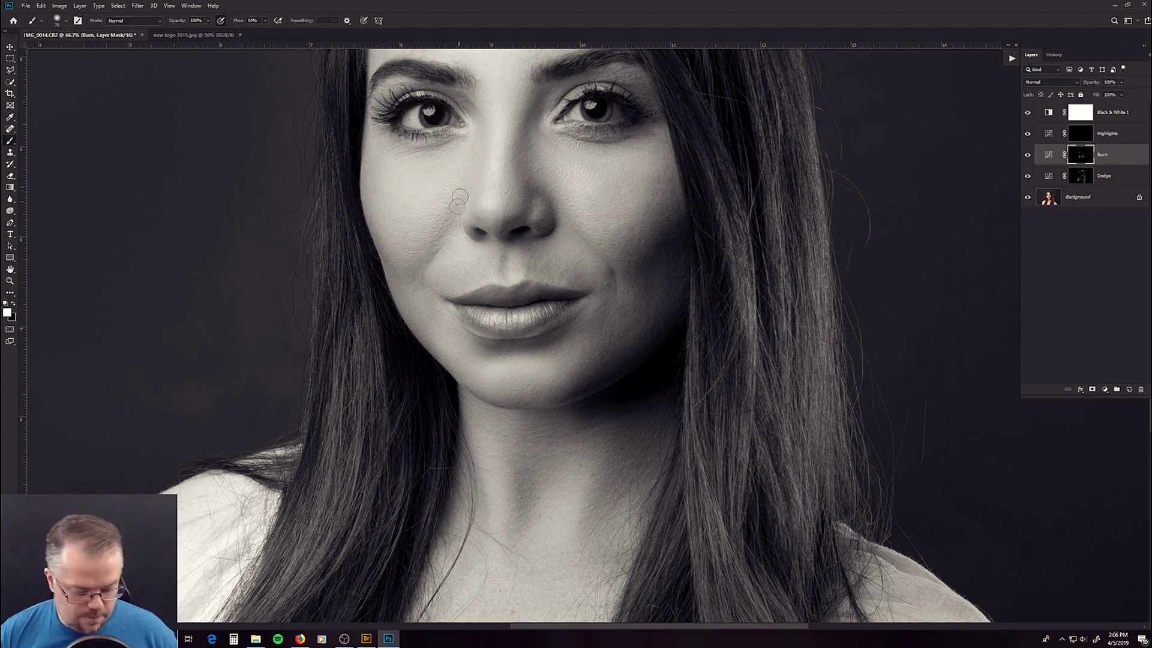
{"action": "key", "text": "bracketright"}
{"action": "key", "text": "bracketright"}
{"action": "key", "text": "bracketright"}
{"action": "key", "text": "bracketright"}
{"action": "key", "text": "bracketright"}
{"action": "key", "text": "bracketright"}
{"action": "key", "text": "bracketright"}
{"action": "key", "text": "bracketright"}
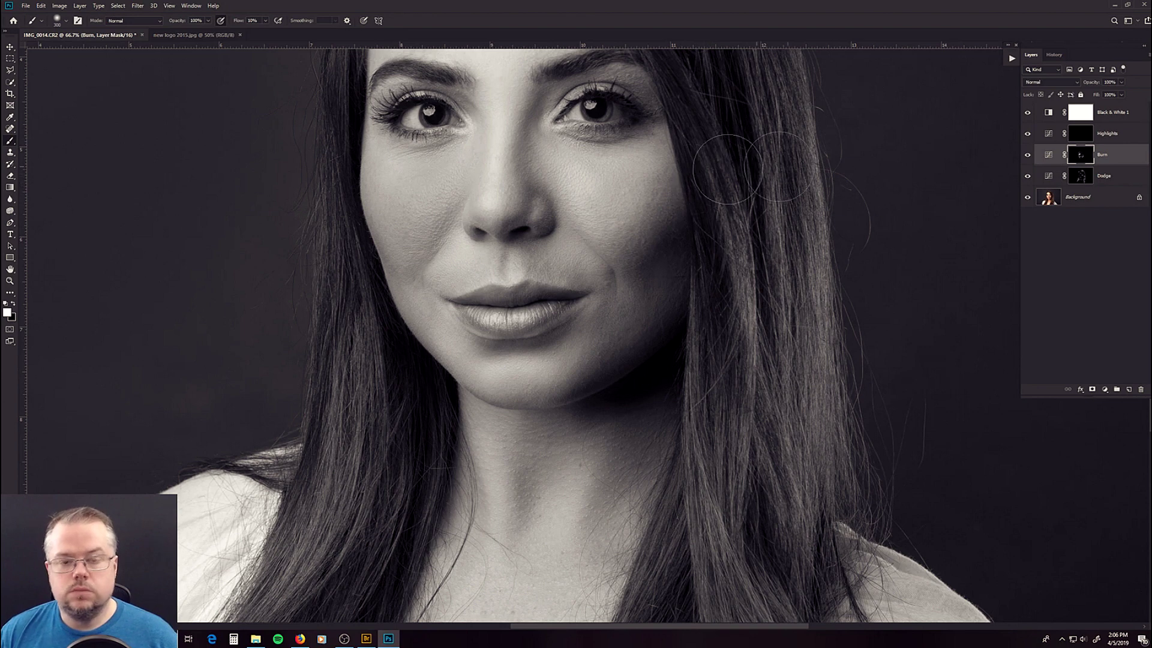
{"action": "key", "text": "x"}
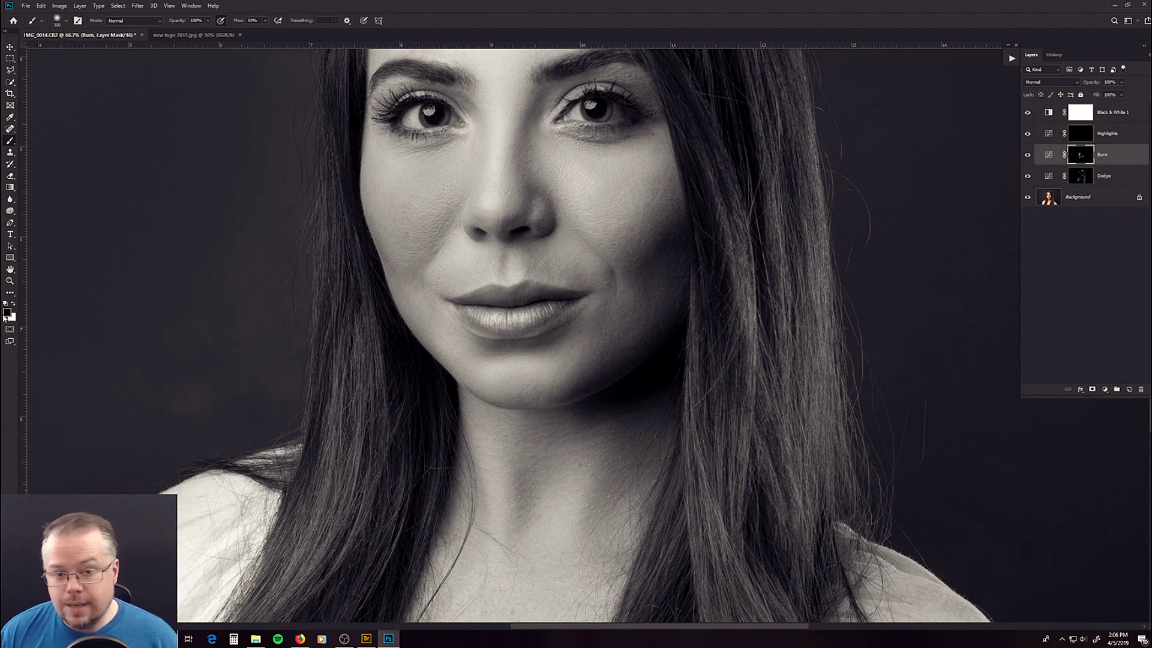
{"action": "key", "text": "bracketleft"}
{"action": "key", "text": "bracketleft"}
{"action": "key", "text": "bracketleft"}
{"action": "key", "text": "bracketleft"}
{"action": "key", "text": "bracketleft"}
{"action": "key", "text": "bracketleft"}
{"action": "key", "text": "bracketleft"}
{"action": "key", "text": "bracketleft"}
{"action": "key", "text": "bracketleft"}
{"action": "key", "text": "bracketleft"}
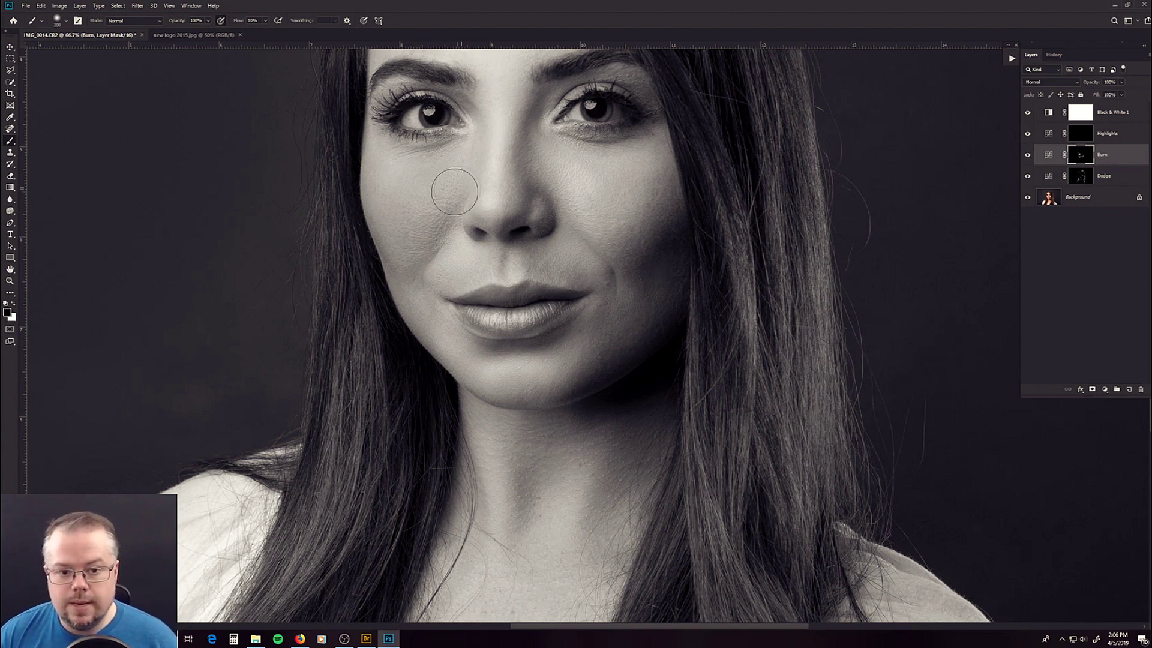
{"action": "mouse_move", "coordinate": [418, 230]}
{"action": "left_mouse_down"}
{"action": "mouse_move", "coordinate": [395, 221]}
{"action": "mouse_move", "coordinate": [392, 232]}
{"action": "mouse_move", "coordinate": [429, 223]}
{"action": "mouse_move", "coordinate": [433, 239]}
{"action": "mouse_move", "coordinate": [410, 169]}
{"action": "mouse_move", "coordinate": [427, 218]}
{"action": "mouse_move", "coordinate": [458, 192]}
{"action": "mouse_move", "coordinate": [428, 229]}
{"action": "mouse_move", "coordinate": [408, 213]}
{"action": "mouse_move", "coordinate": [439, 289]}
{"action": "mouse_move", "coordinate": [449, 260]}
{"action": "mouse_move", "coordinate": [434, 248]}
{"action": "mouse_move", "coordinate": [465, 235]}
{"action": "mouse_move", "coordinate": [438, 225]}
{"action": "mouse_move", "coordinate": [469, 173]}
{"action": "mouse_move", "coordinate": [448, 184]}
{"action": "mouse_move", "coordinate": [458, 146]}
{"action": "left_mouse_up"}
{"action": "key", "text": "x"}
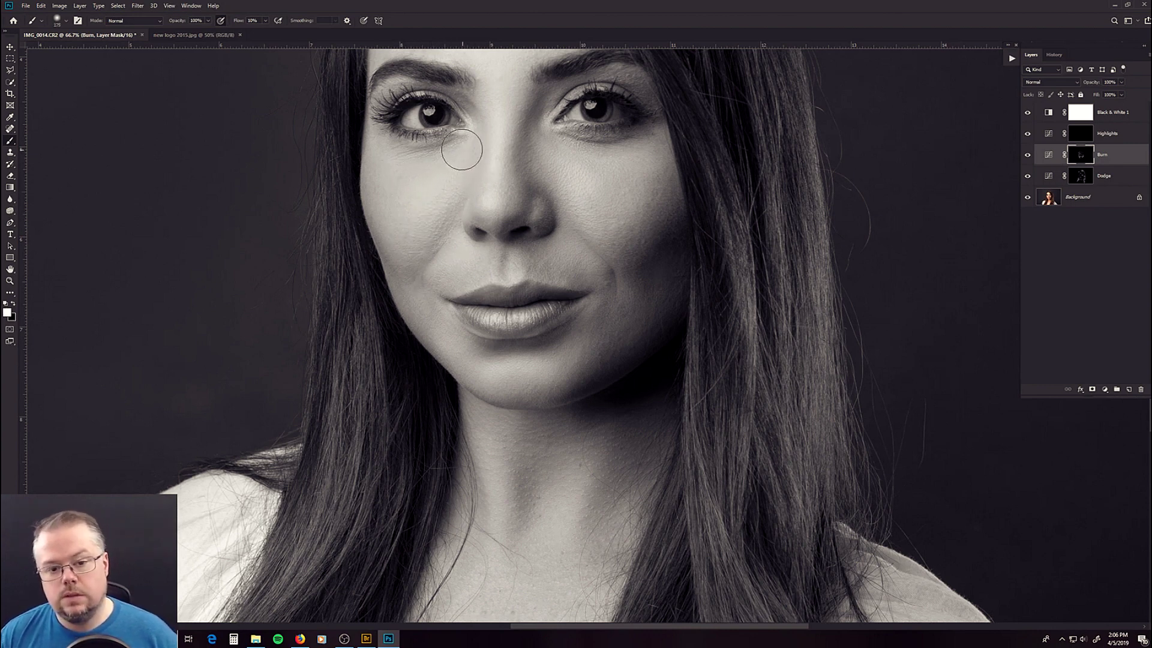
{"action": "key", "text": "bracketleft"}
{"action": "key", "text": "bracketleft"}
{"action": "key", "text": "bracketleft"}
{"action": "key", "text": "bracketleft"}
{"action": "key", "text": "bracketleft"}
{"action": "key", "text": "bracketleft"}
{"action": "key", "text": "bracketleft"}
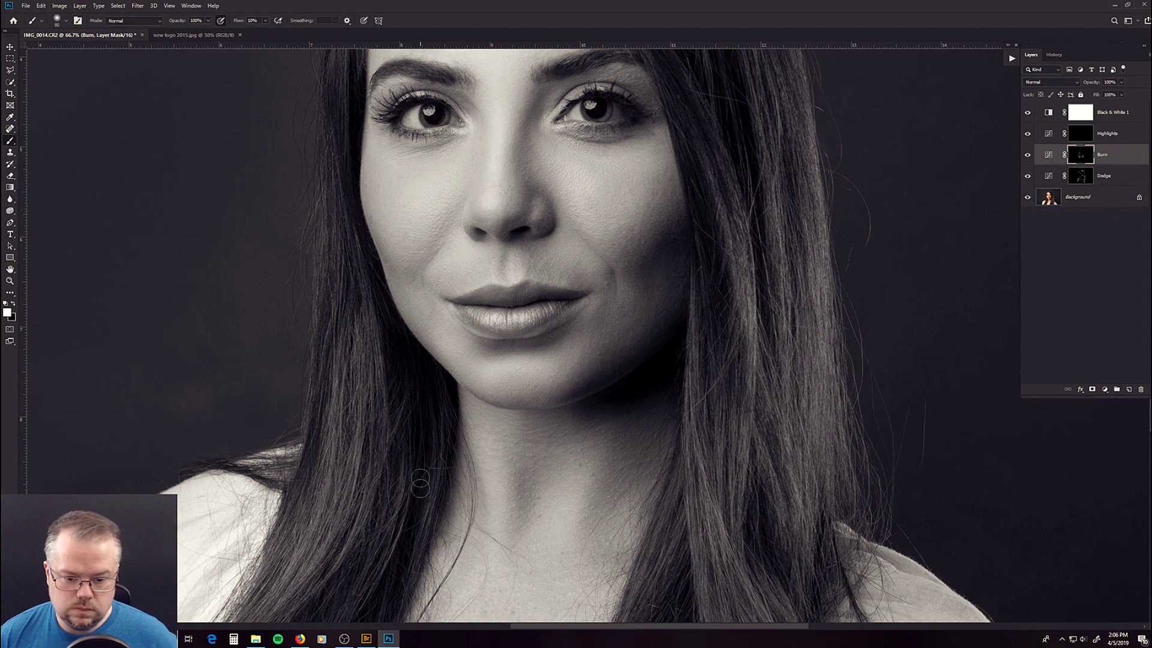
{"action": "left_click_drag", "start_coordinate": [415, 480], "coordinate": [407, 373]}
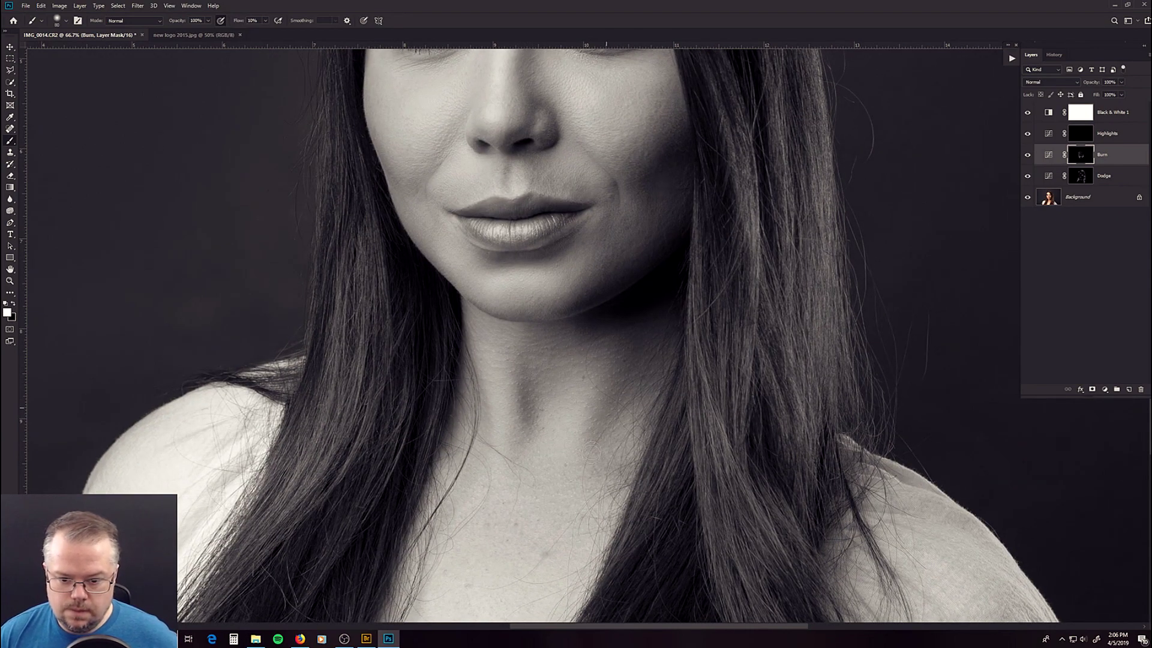
Step: Zoom out and burn the hair and under the chin, varying the brush between 90 and 200
{"action": "left_click_drag", "start_coordinate": [699, 224], "coordinate": [634, 480]}
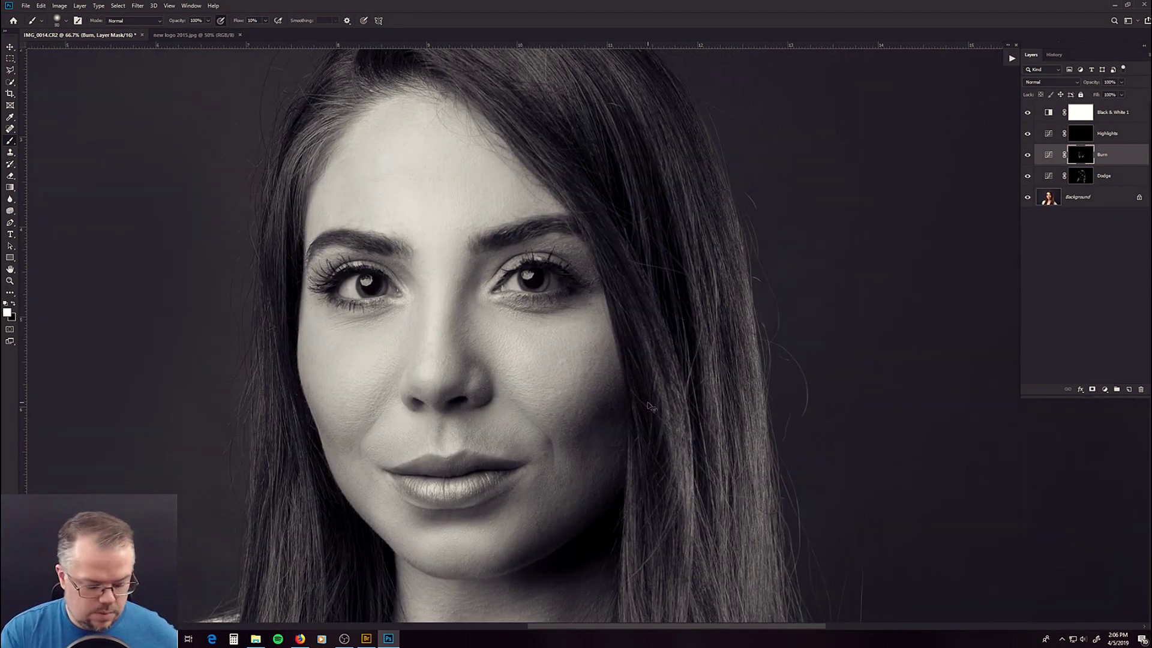
{"action": "key", "text": "ctrl+minus"}
{"action": "key", "text": "ctrl+minus"}
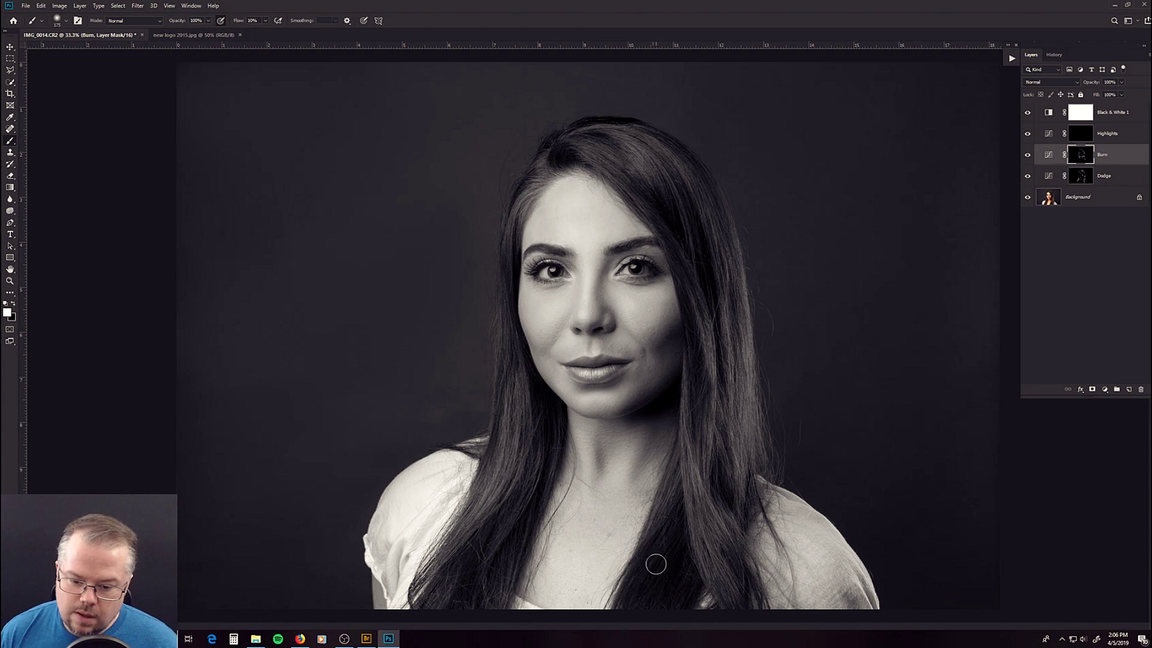
{"action": "key", "text": "bracketleft"}
{"action": "key", "text": "bracketleft"}
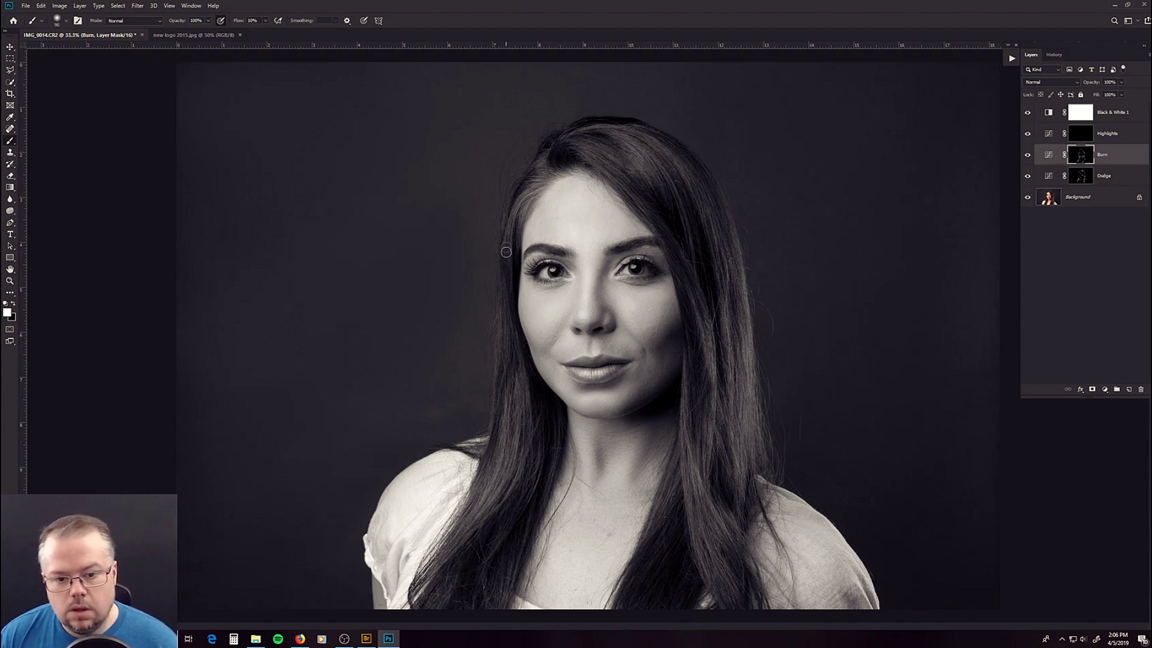
{"action": "key", "text": "bracketright"}
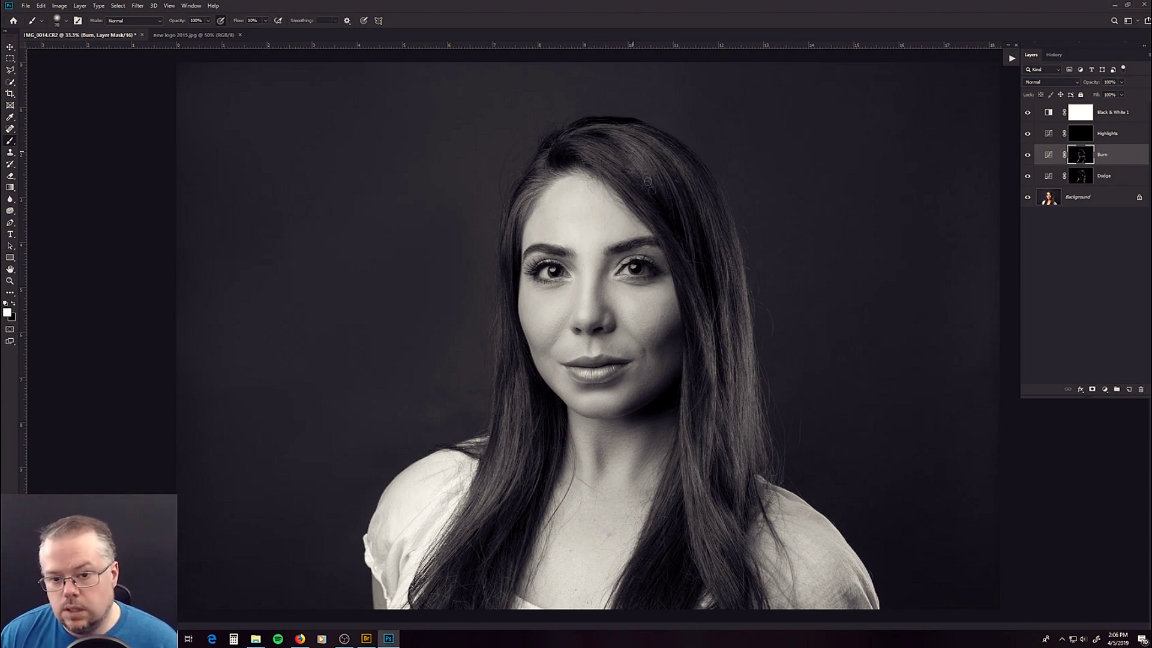
{"action": "key", "text": "bracketleft"}
{"action": "key", "text": "bracketleft"}
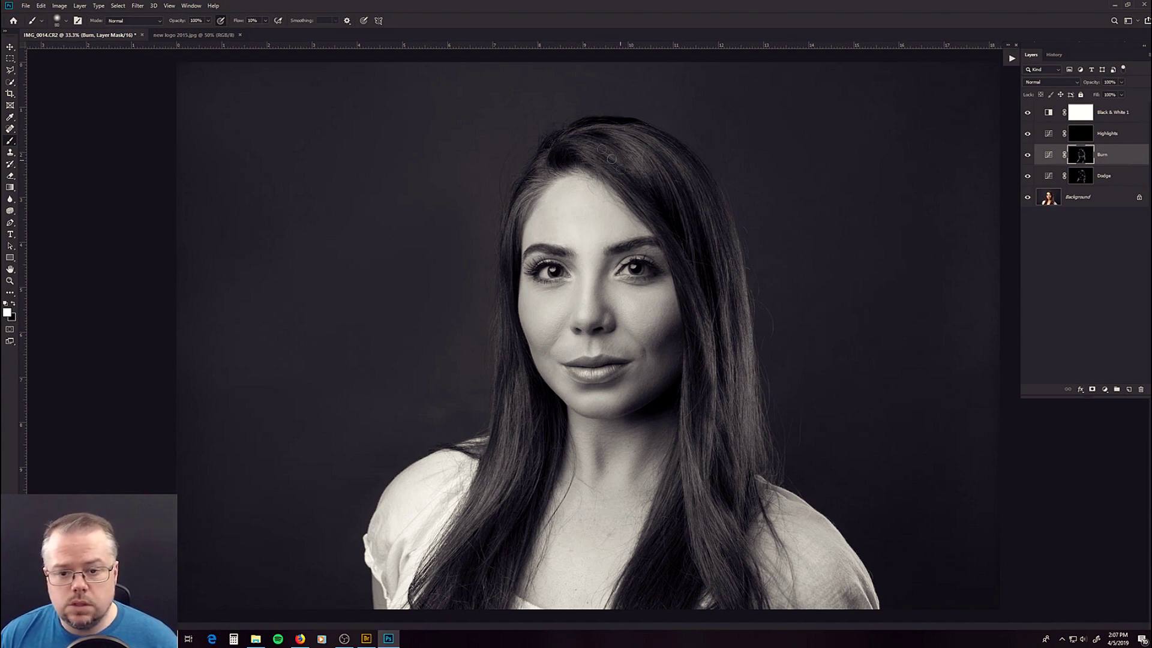
{"action": "key", "text": "bracketright"}
{"action": "key", "text": "bracketright"}
{"action": "key", "text": "bracketright"}
{"action": "key", "text": "bracketright"}
{"action": "key", "text": "bracketright"}
{"action": "key", "text": "bracketright"}
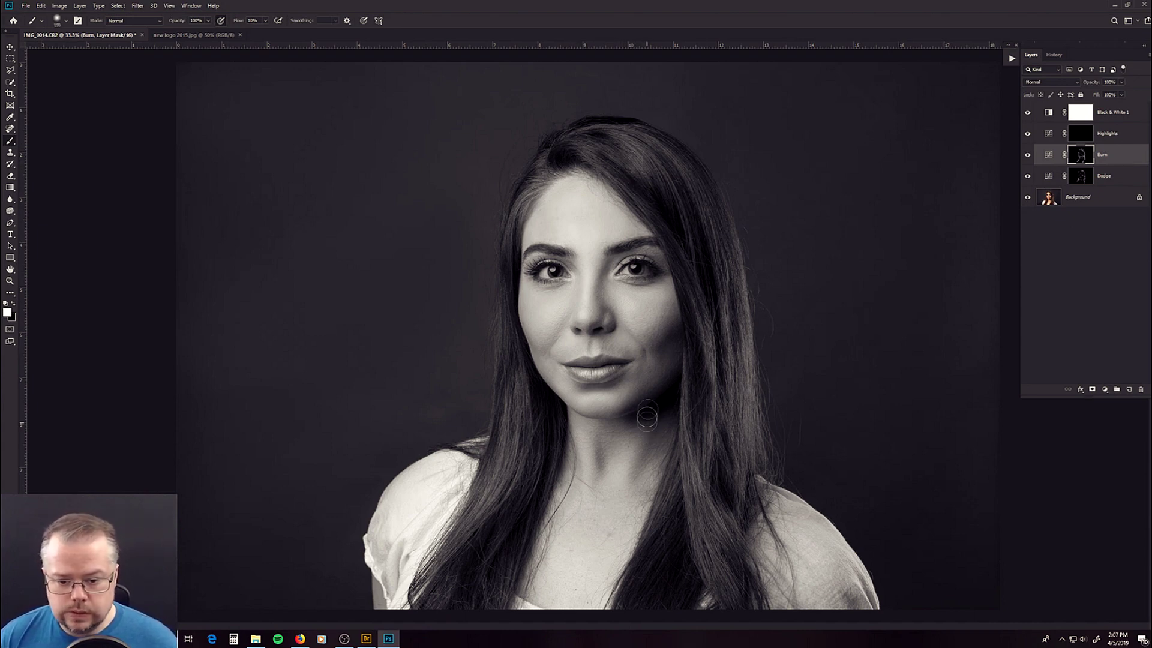
{"action": "key", "text": "bracketleft"}
{"action": "key", "text": "bracketleft"}
{"action": "key", "text": "bracketleft"}
{"action": "key", "text": "bracketleft"}
{"action": "key", "text": "bracketleft"}
{"action": "key", "text": "bracketleft"}
{"action": "key", "text": "bracketleft"}
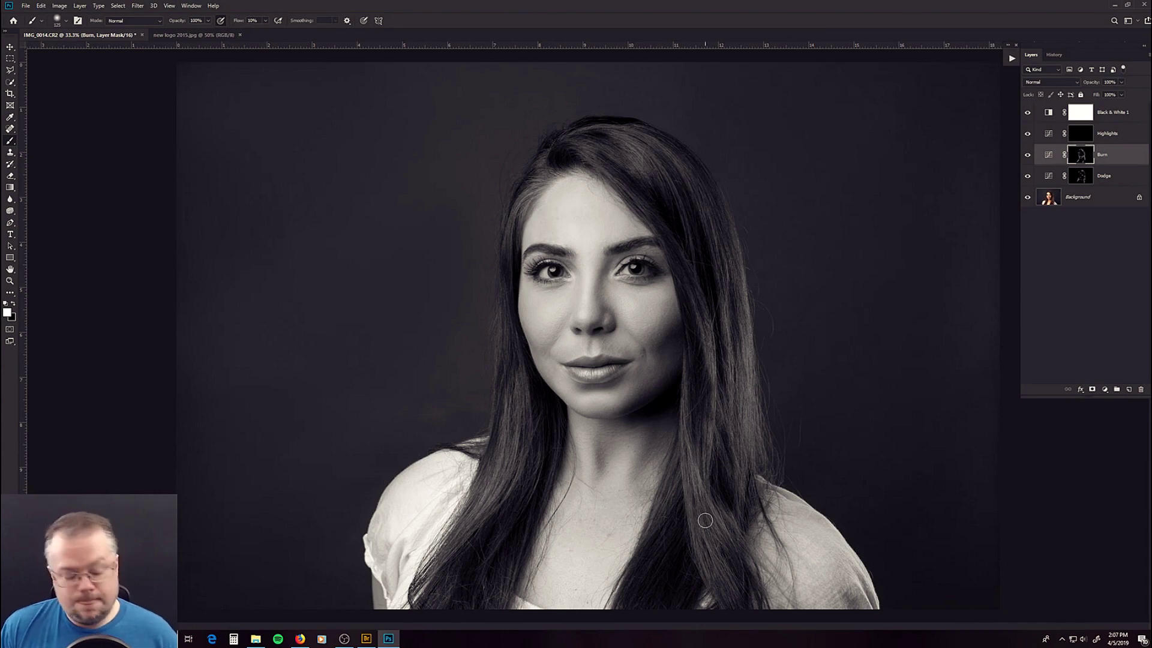
{"action": "key", "text": "z"}
{"action": "left_click", "coordinate": [588, 275]}
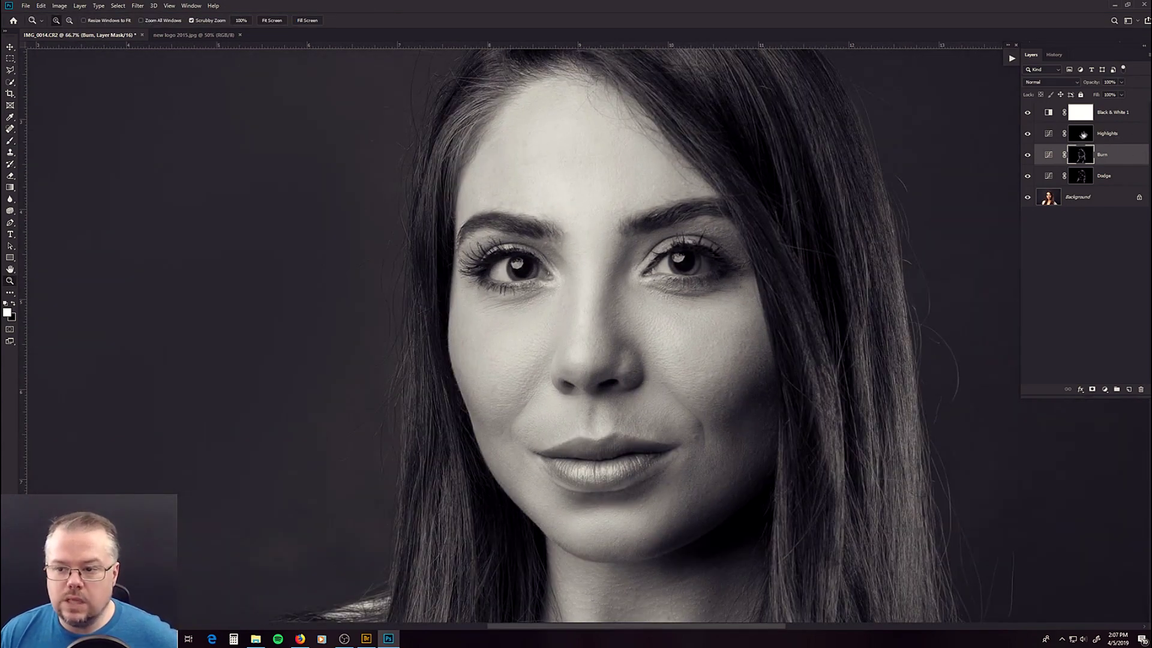
Step: Select the Highlights layer, zoom to 100% on the nose and lips, and brighten above the upper lip
{"action": "left_click", "coordinate": [1089, 135]}
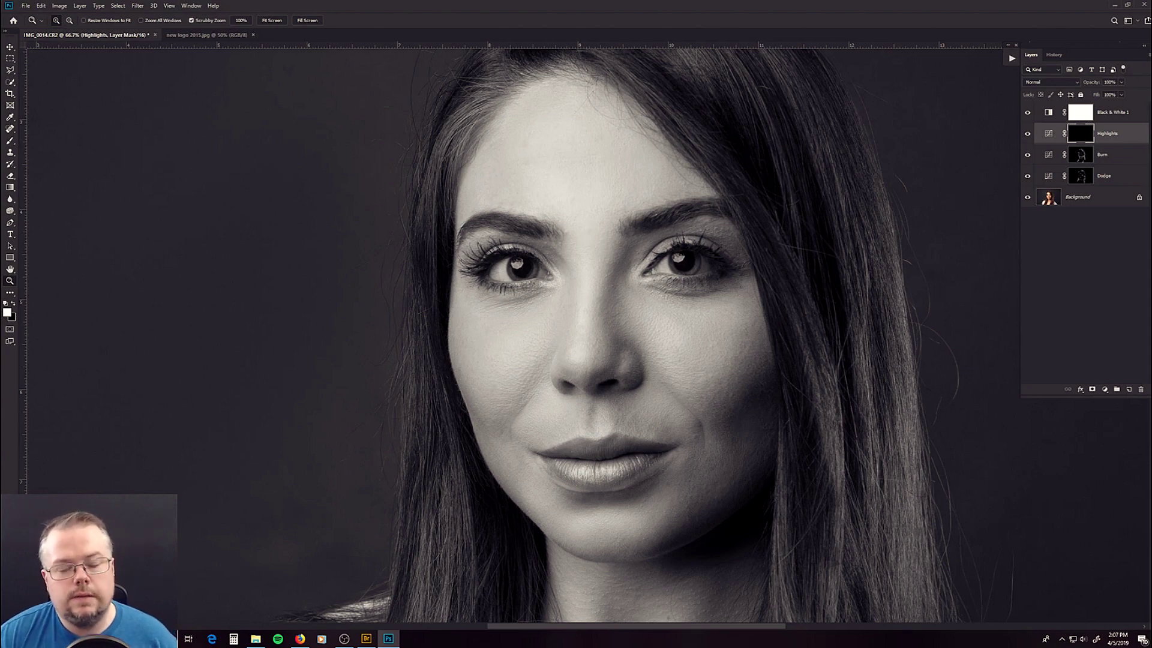
{"action": "left_click", "coordinate": [604, 378]}
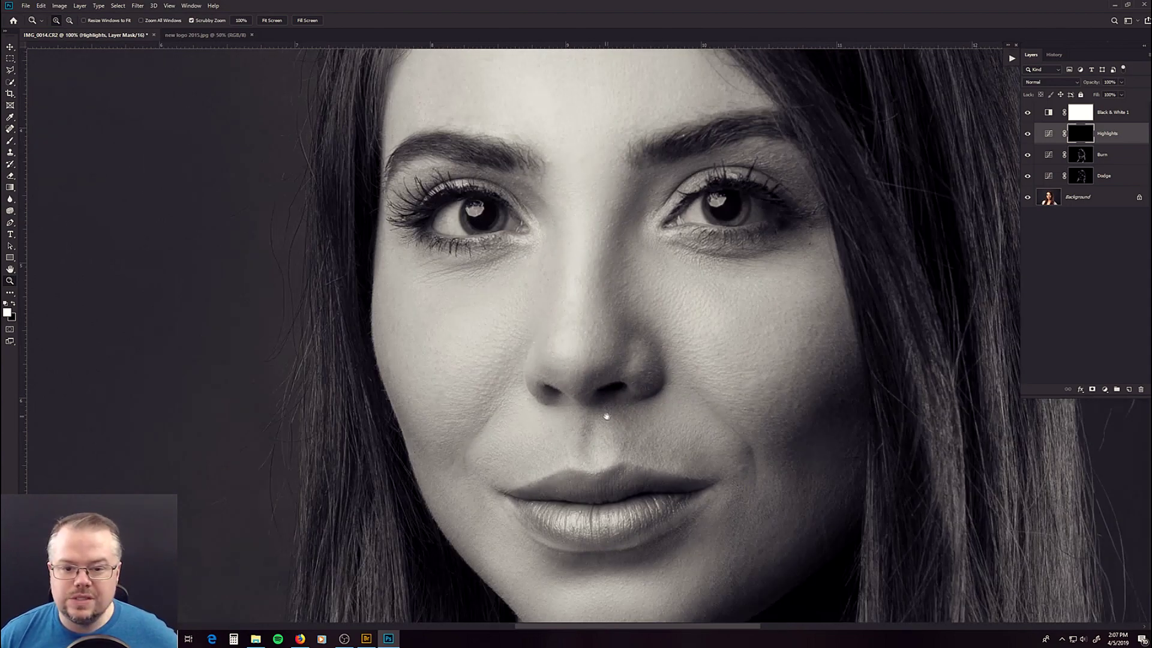
{"action": "key", "text": "b"}
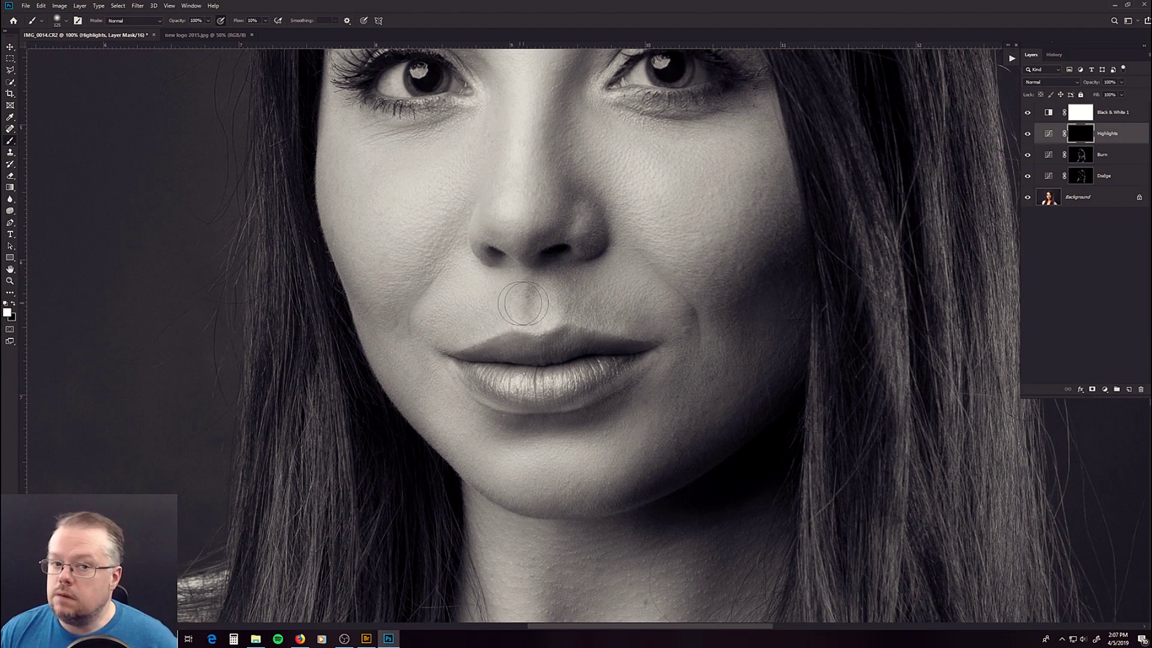
{"action": "key", "text": "bracketleft"}
{"action": "key", "text": "bracketleft"}
{"action": "key", "text": "bracketleft"}
{"action": "key", "text": "bracketleft"}
{"action": "key", "text": "bracketleft"}
{"action": "key", "text": "bracketleft"}
{"action": "key", "text": "bracketleft"}
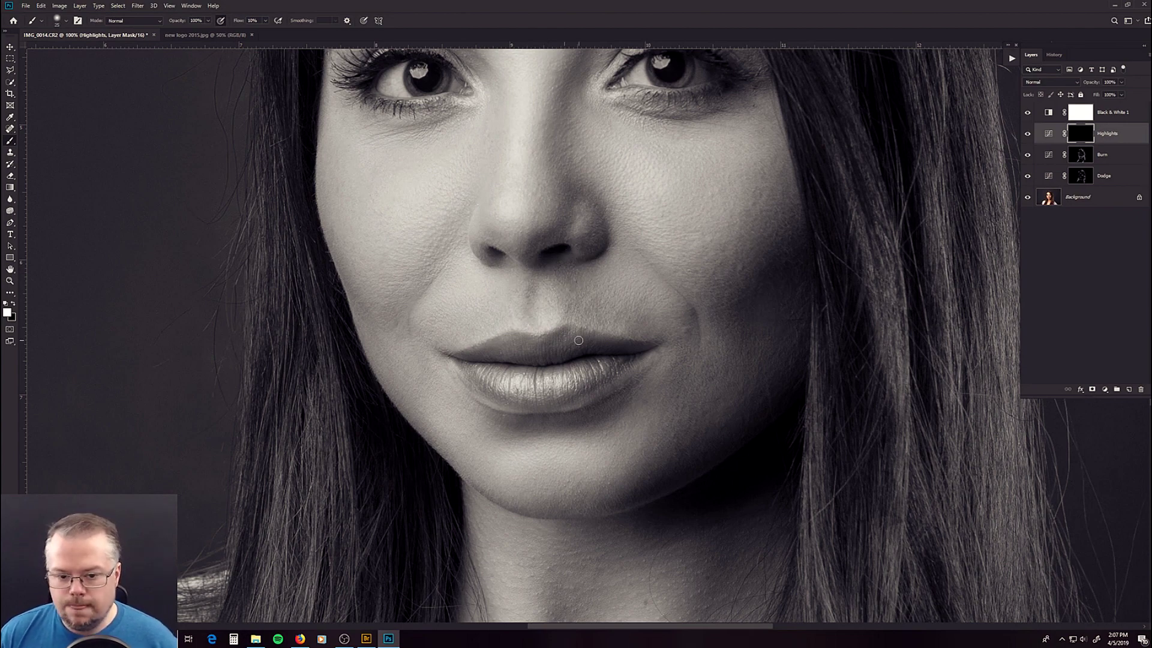
{"action": "key", "text": "bracketright"}
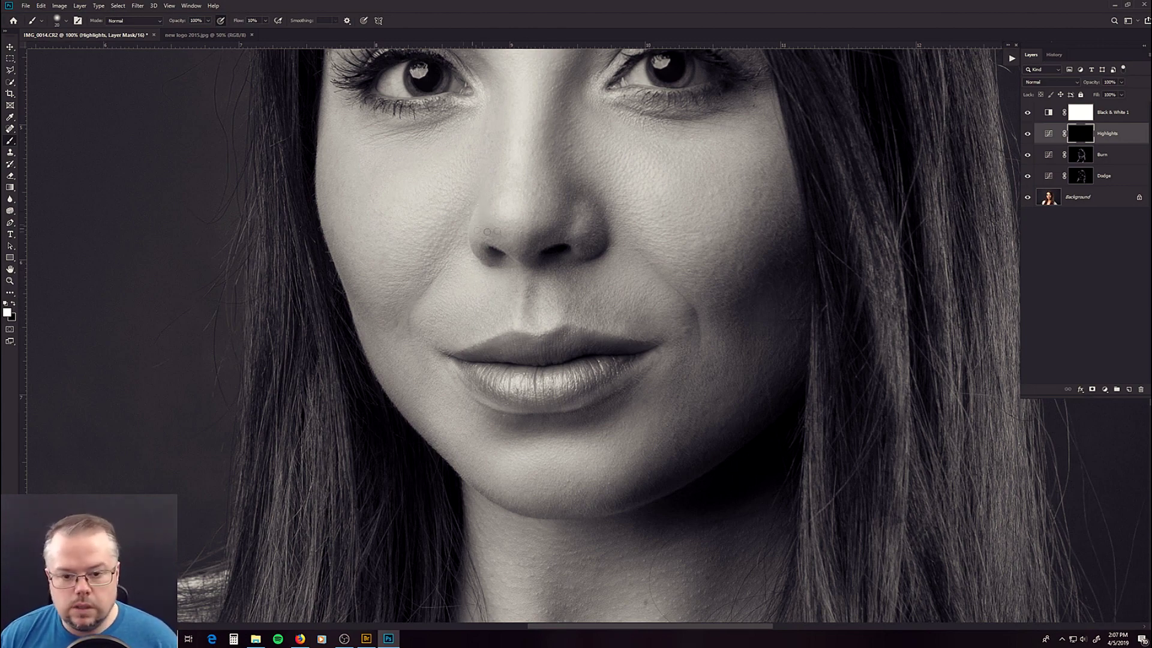
{"action": "left_click_drag", "start_coordinate": [546, 284], "coordinate": [555, 303]}
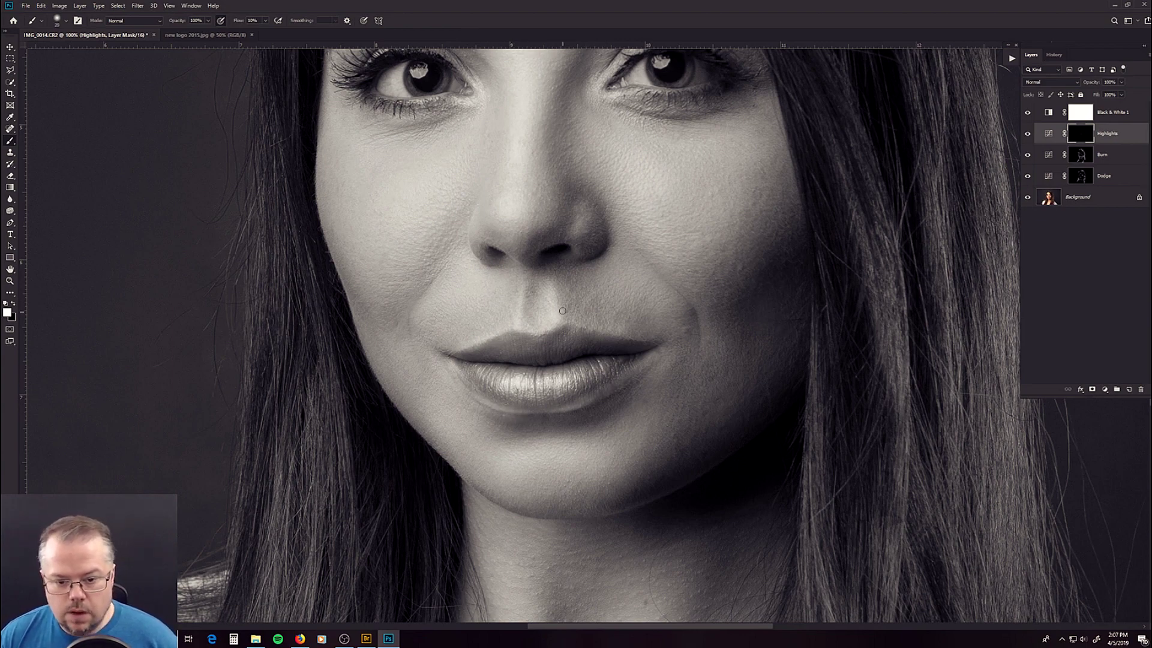
{"action": "key", "text": "bracketleft"}
{"action": "key", "text": "bracketright"}
{"action": "key", "text": "bracketright"}
{"action": "key", "text": "bracketright"}
{"action": "key", "text": "bracketright"}
{"action": "key", "text": "bracketright"}
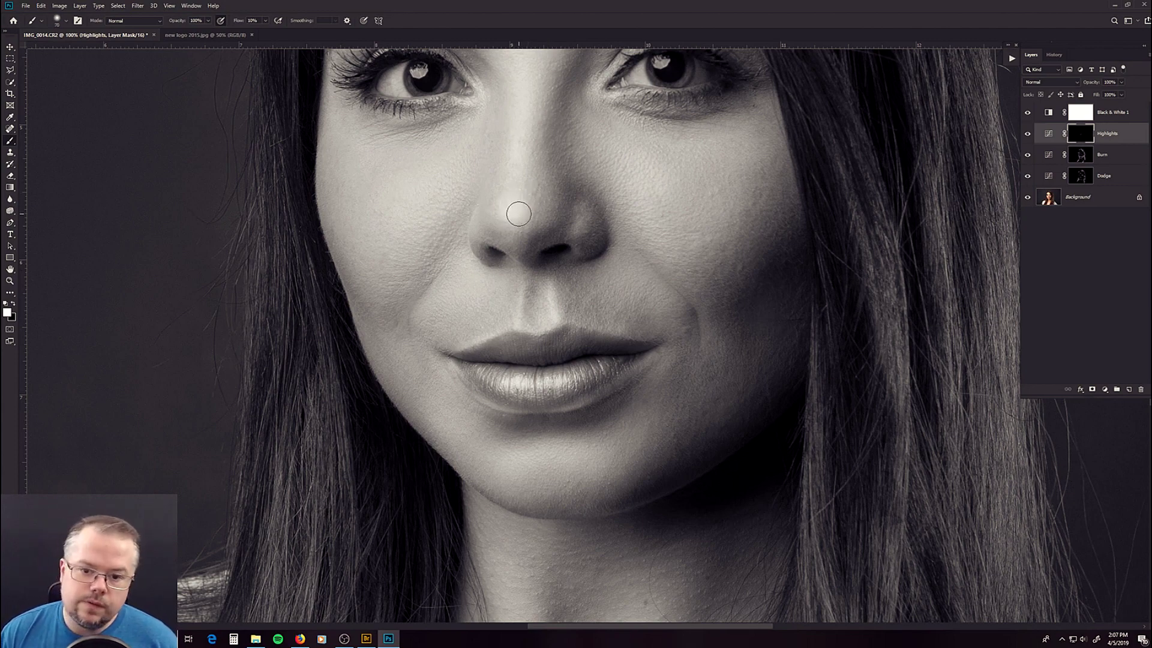
{"action": "key", "text": "bracketleft"}
{"action": "key", "text": "bracketleft"}
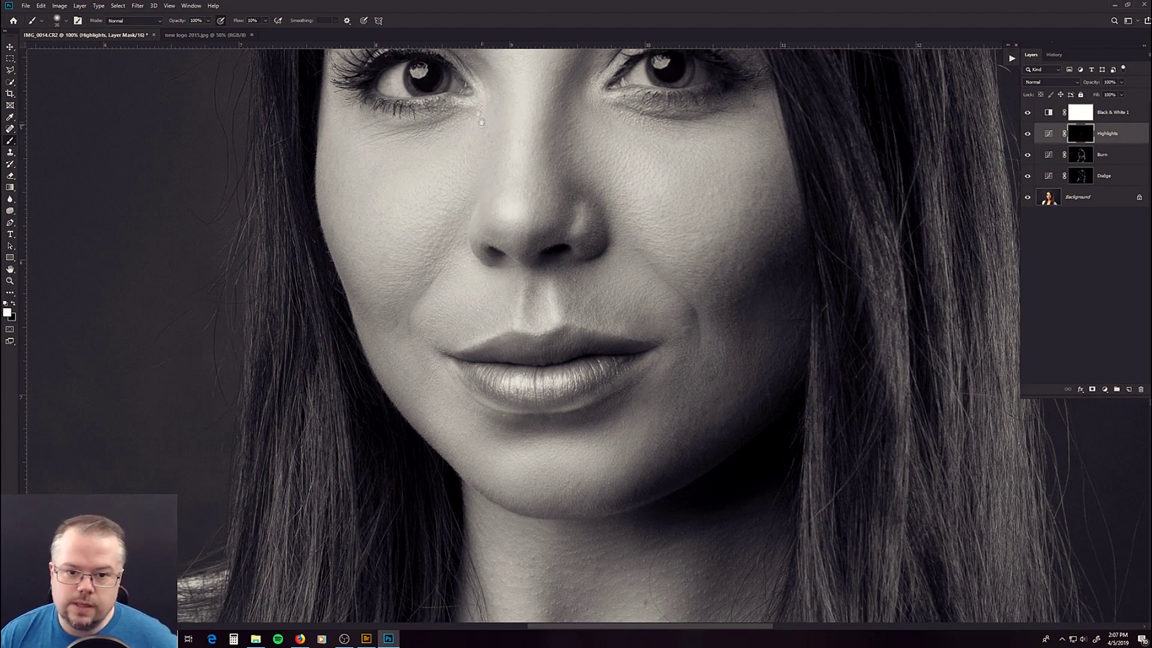
Step: Paint white under the eyes on the Highlights mask with a small soft brush
{"action": "scroll", "coordinate": [481, 122], "scroll_direction": "up", "scroll_amount": 3}
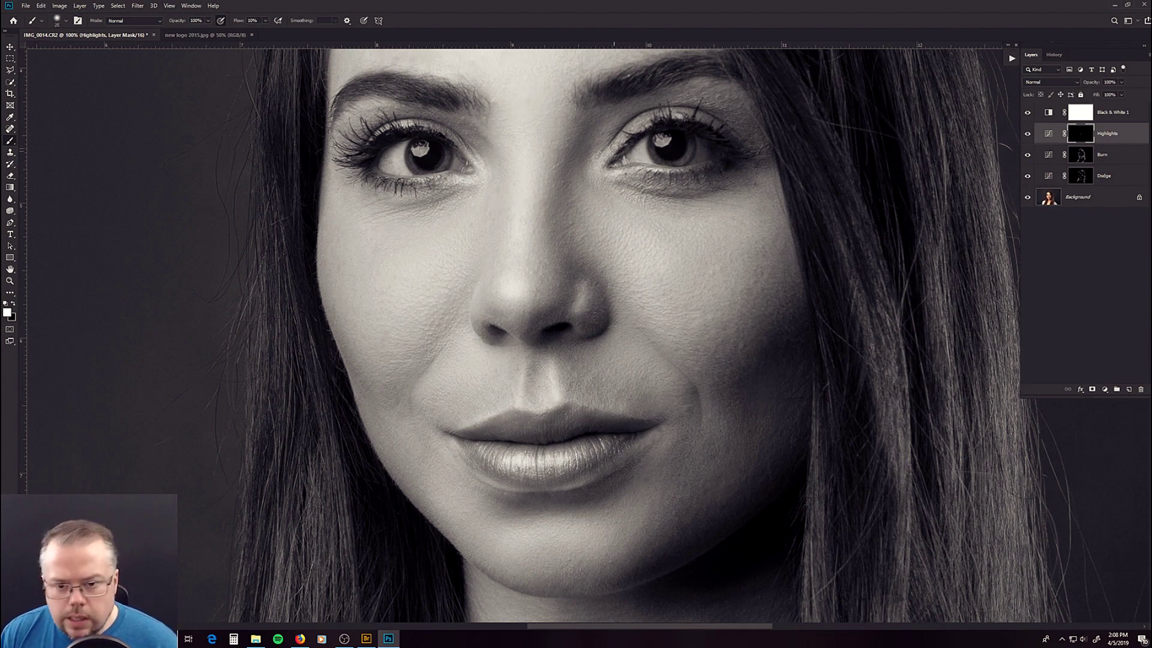
{"action": "left_click_drag", "start_coordinate": [623, 175], "coordinate": [644, 171]}
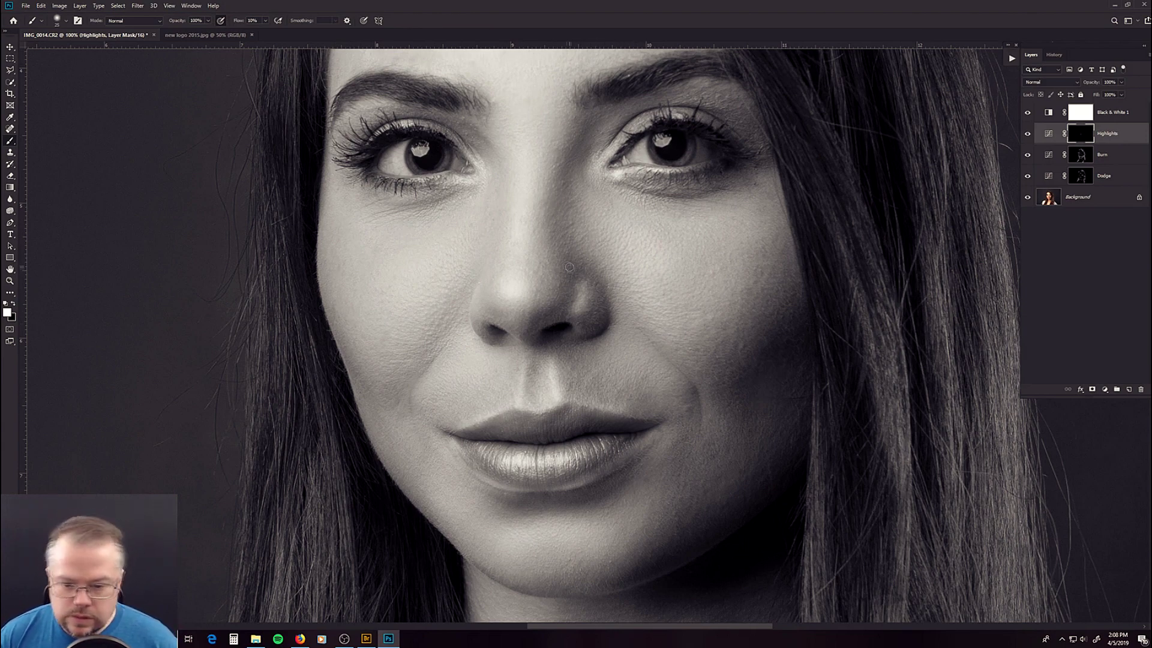
{"action": "left_click_drag", "start_coordinate": [526, 124], "coordinate": [521, 313]}
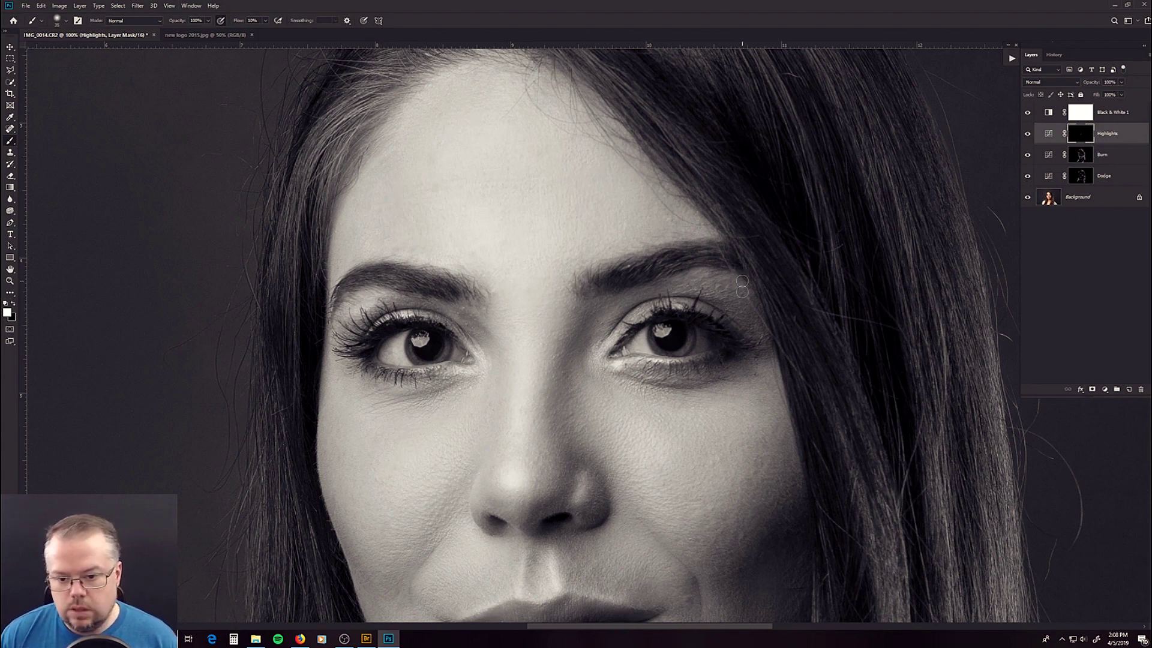
Step: Fit the whole greyscale portrait on screen to judge the contouring
{"action": "key", "text": "ctrl+0"}
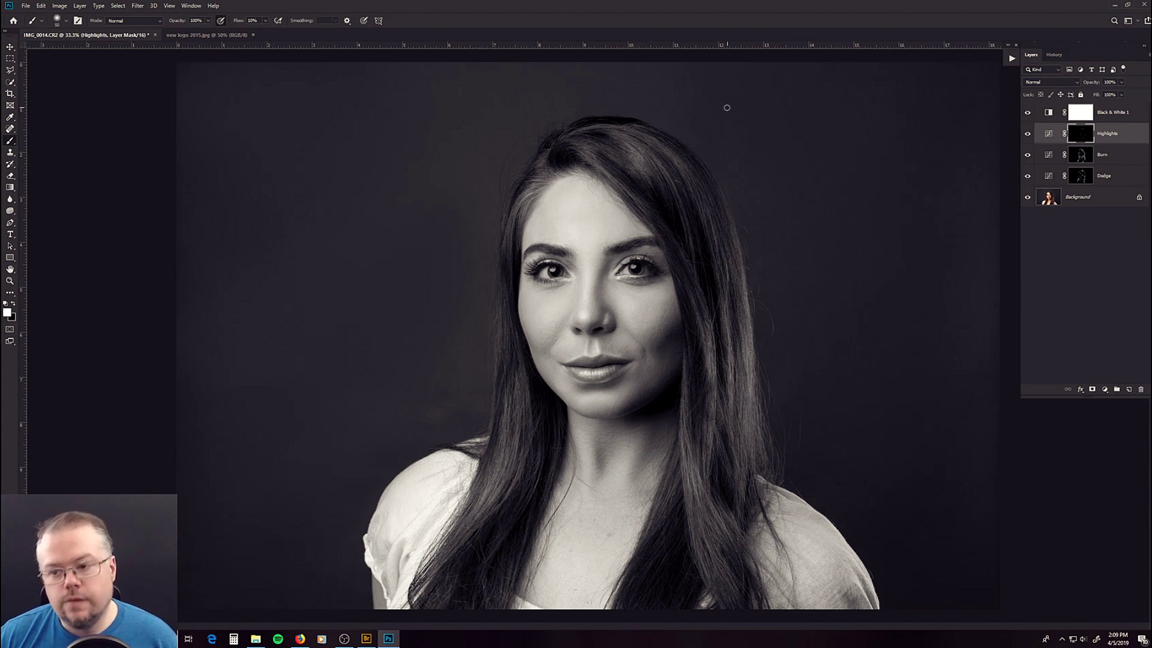
Step: Hide Black & White 1, zoom the face to 50%, and group Highlights, Burn and Dodge into Group 1
{"action": "left_click", "coordinate": [1028, 112]}
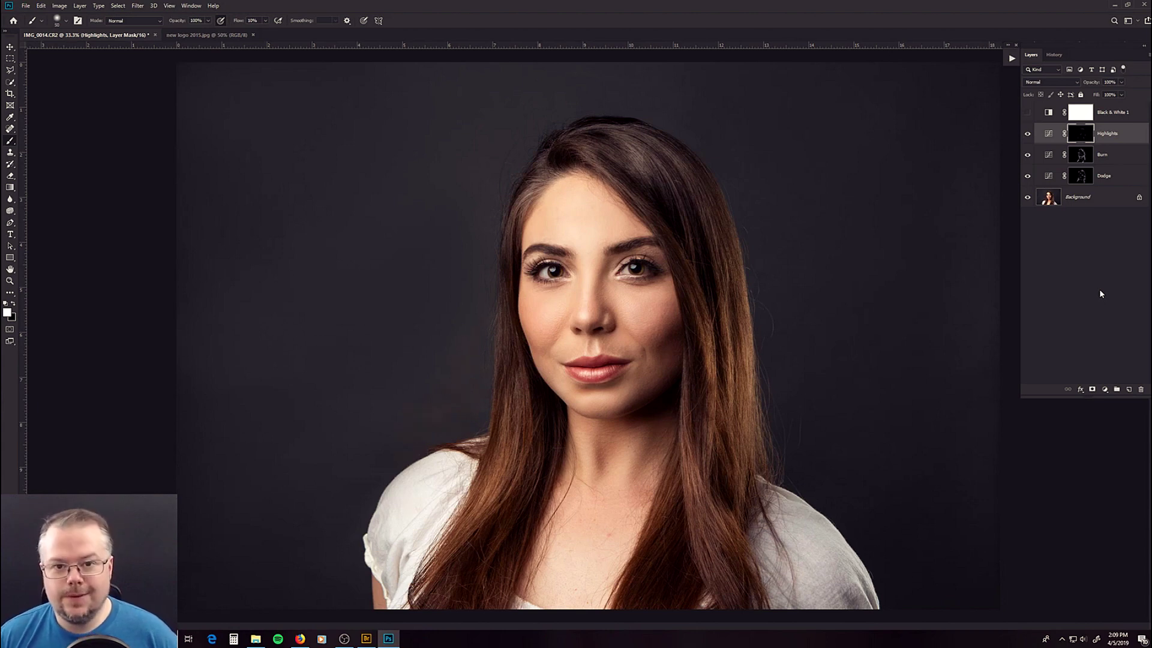
{"action": "key", "text": "z"}
{"action": "left_click", "coordinate": [648, 341]}
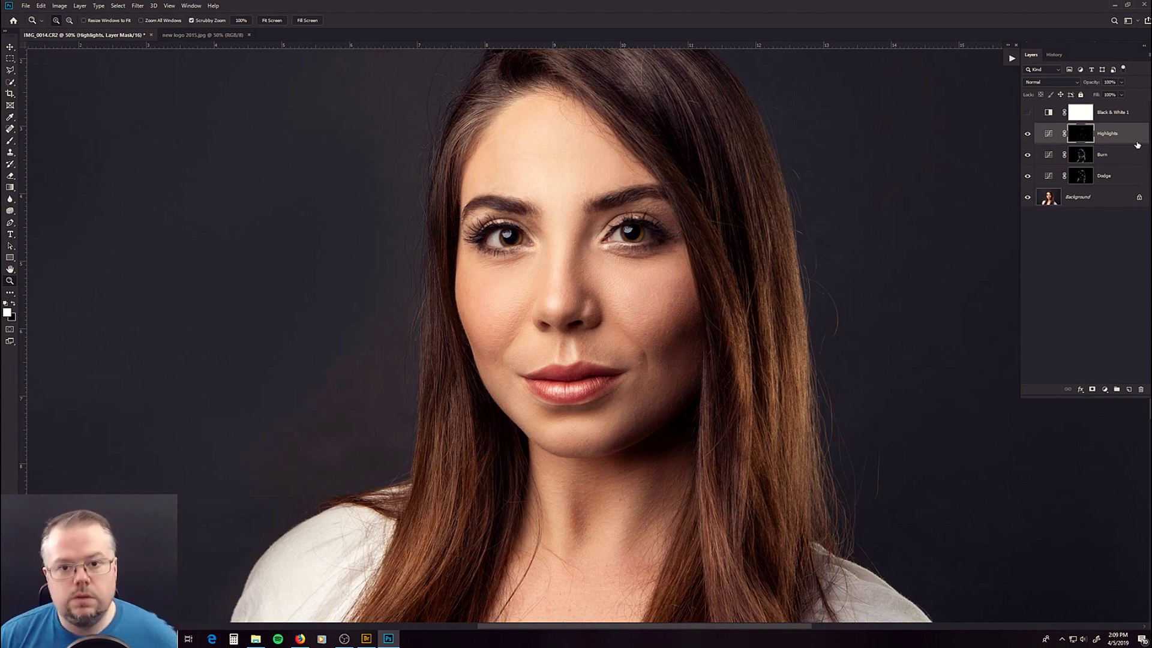
{"action": "left_click", "coordinate": [1134, 183], "text": "shift"}
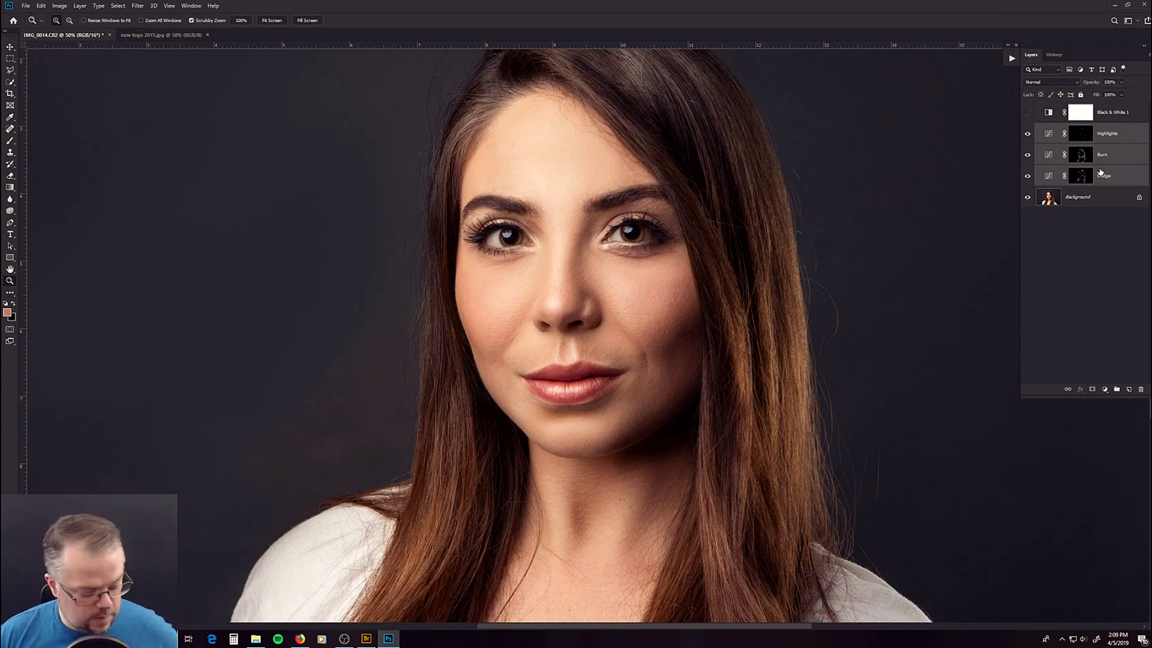
{"action": "key", "text": "ctrl+g"}
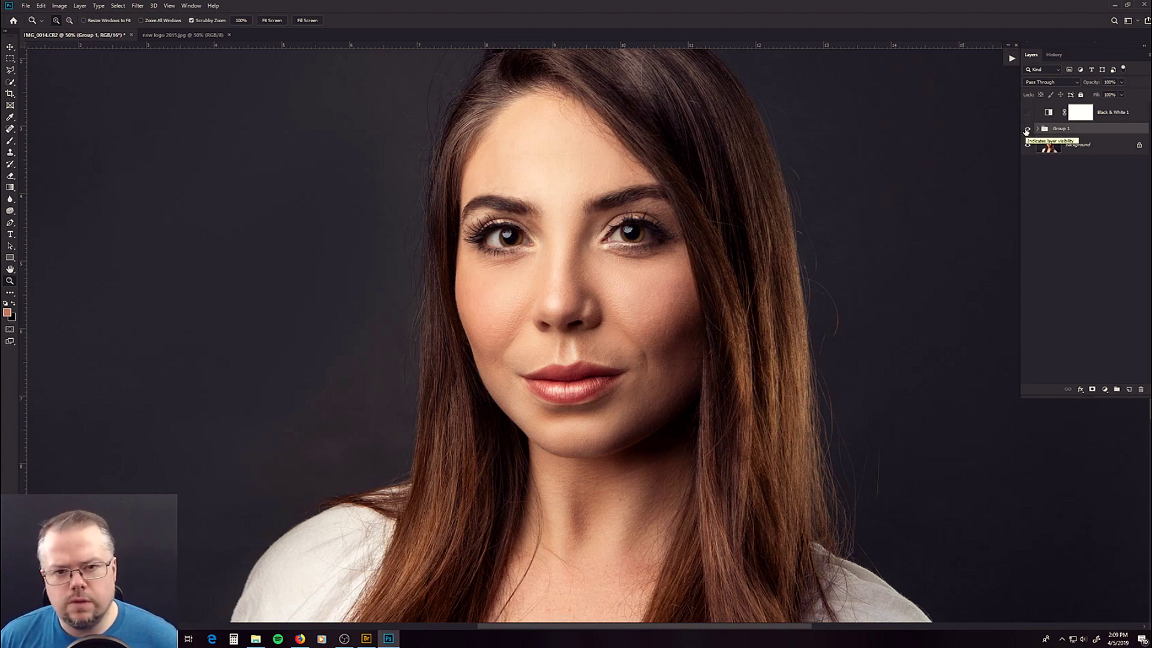
Step: Toggle Group 1 repeatedly for a before/after, ending hidden with the image fit to screen
{"action": "left_click", "coordinate": [1027, 129]}
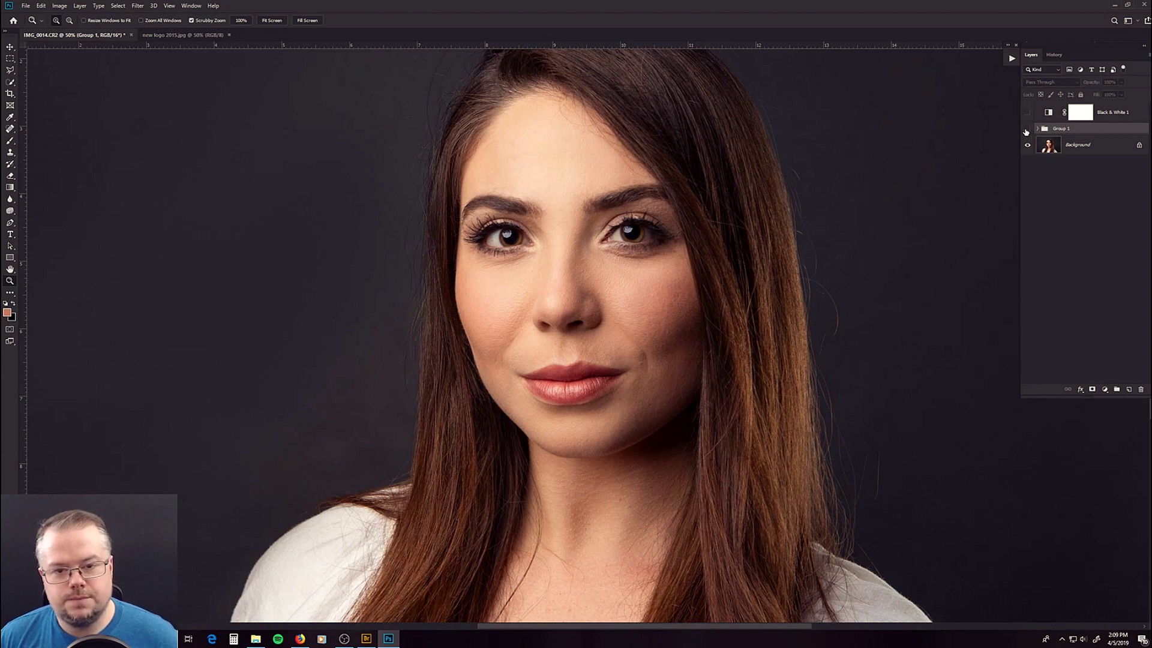
{"action": "left_click", "coordinate": [1026, 129]}
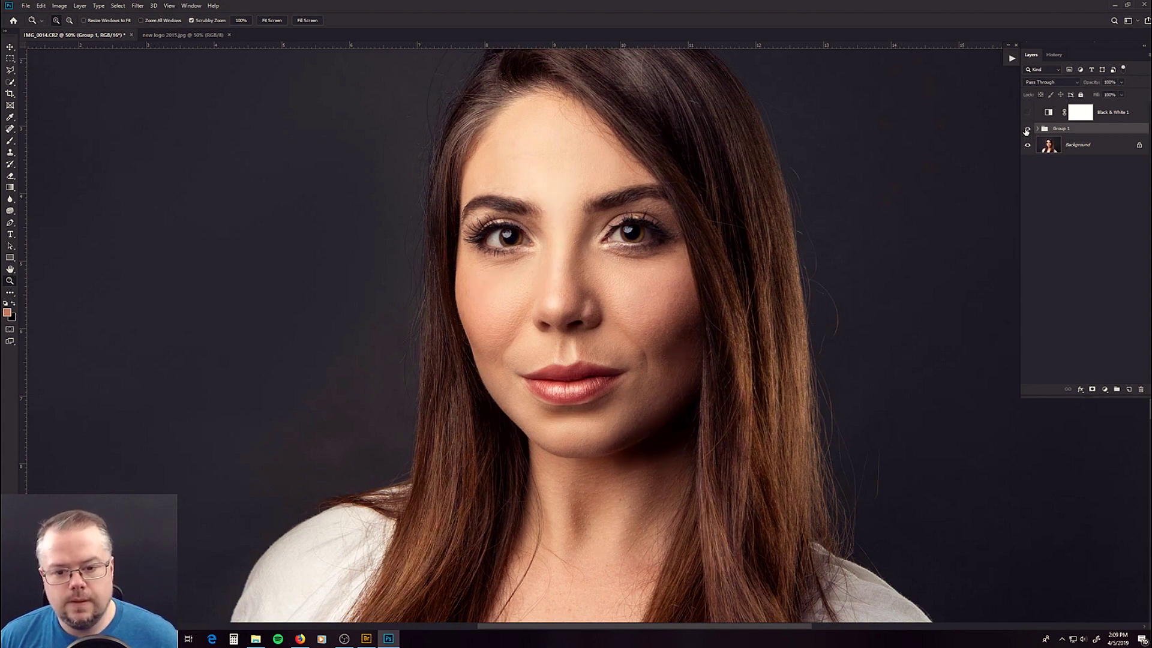
{"action": "left_click", "coordinate": [1027, 129]}
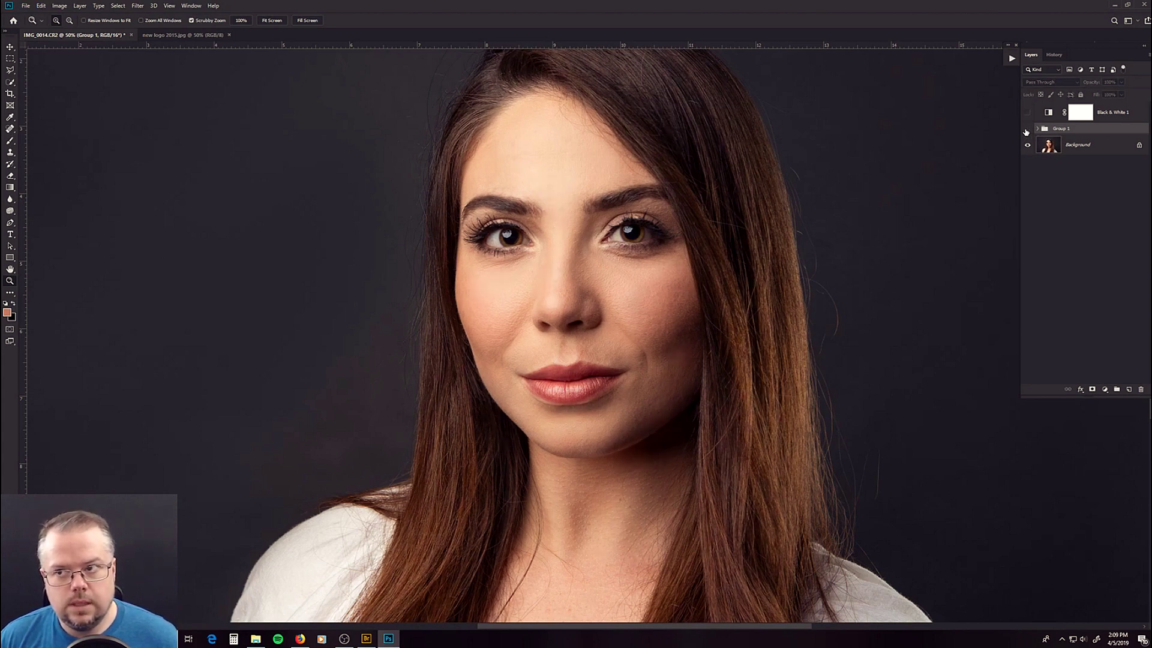
{"action": "left_click", "coordinate": [1026, 129]}
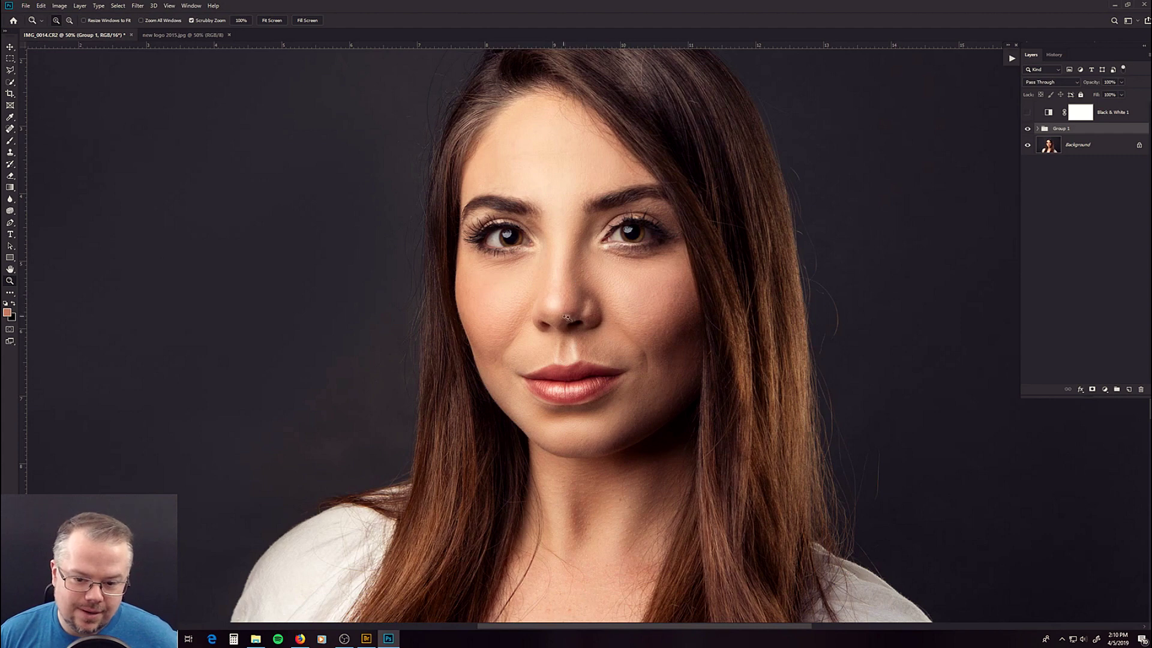
{"action": "left_click", "coordinate": [1025, 130]}
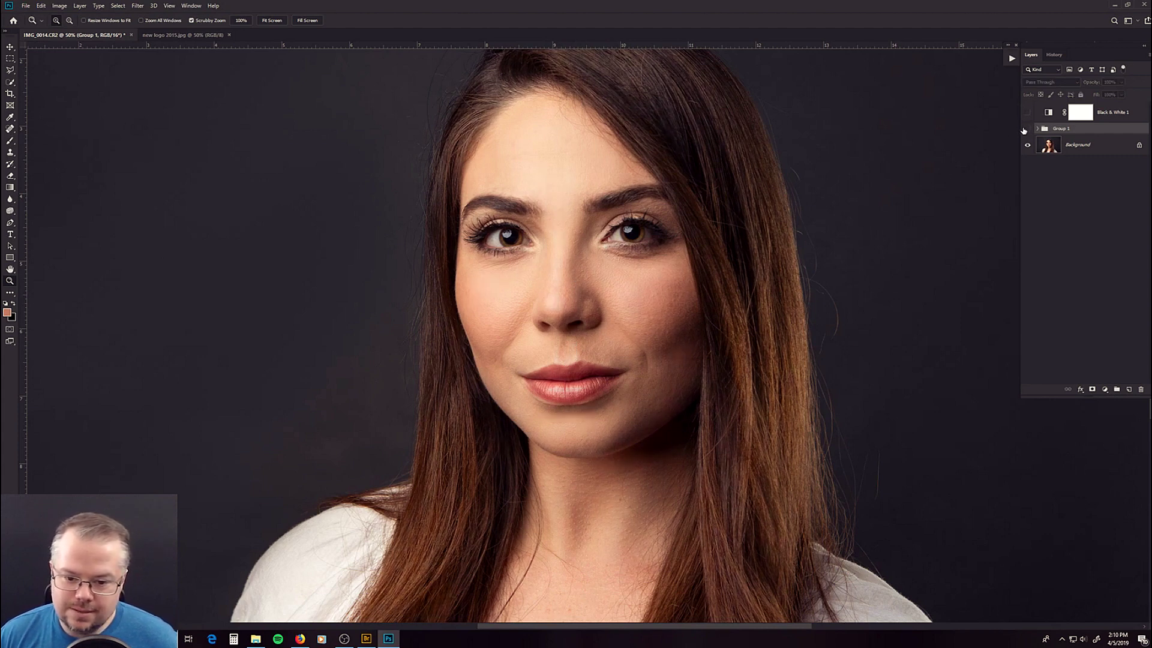
{"action": "left_click", "coordinate": [1025, 129]}
{"action": "left_click", "coordinate": [1025, 129]}
{"action": "left_click", "coordinate": [1025, 130]}
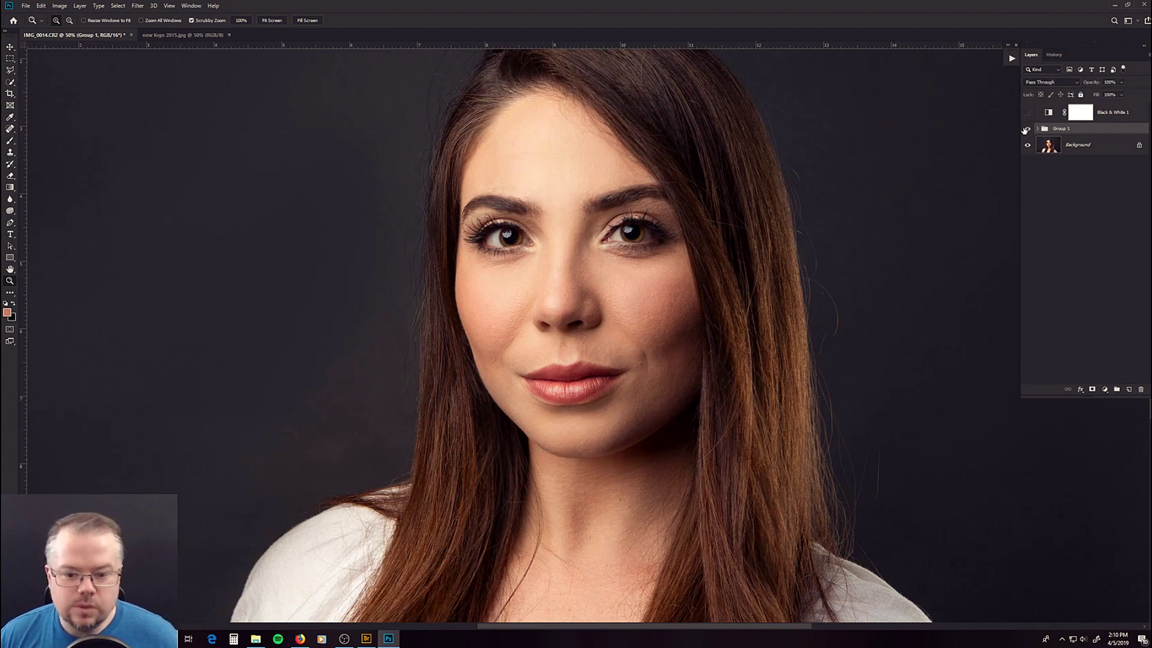
{"action": "left_click", "coordinate": [1025, 130]}
{"action": "left_click", "coordinate": [1025, 130]}
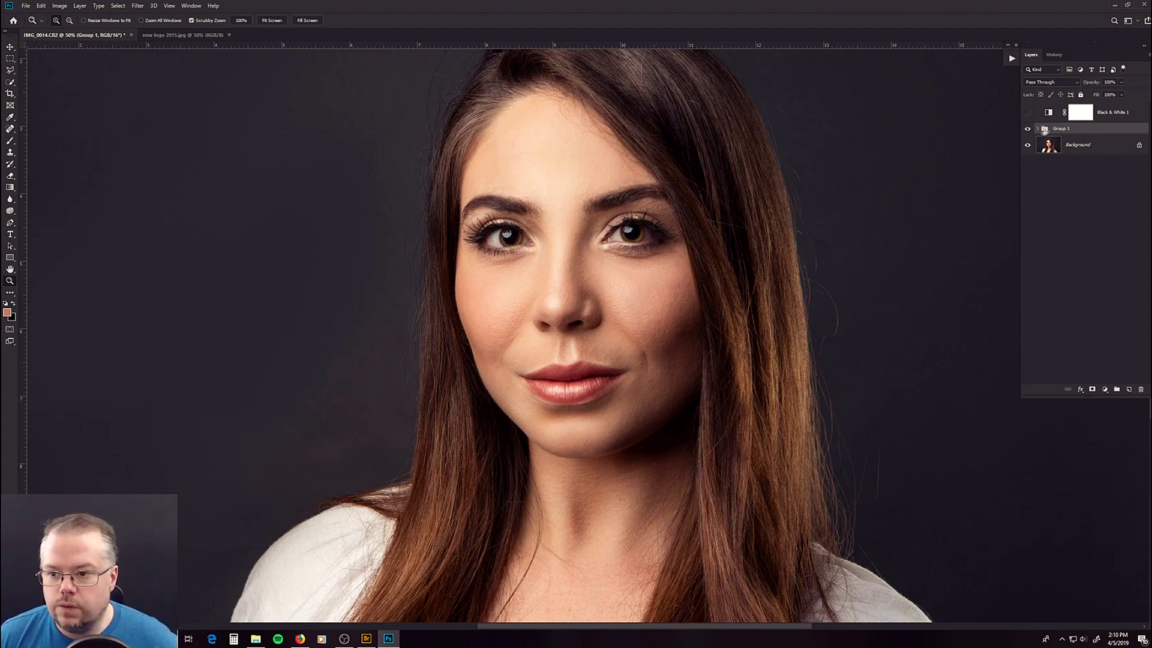
{"action": "left_click", "coordinate": [1028, 129]}
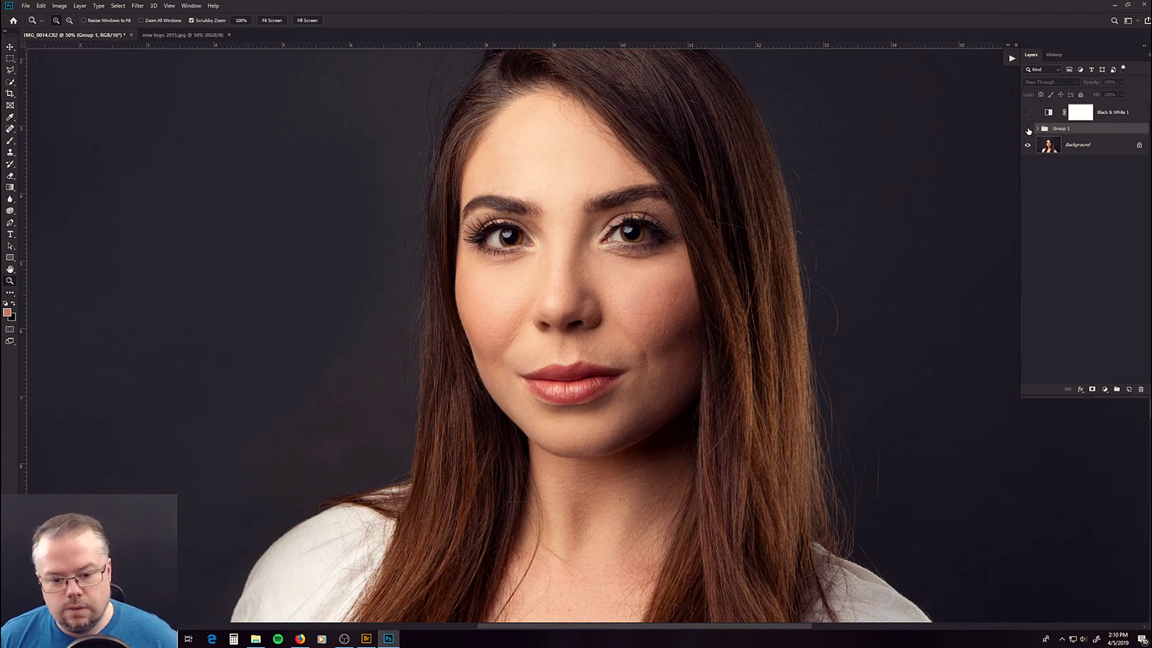
{"action": "left_click", "coordinate": [1027, 129]}
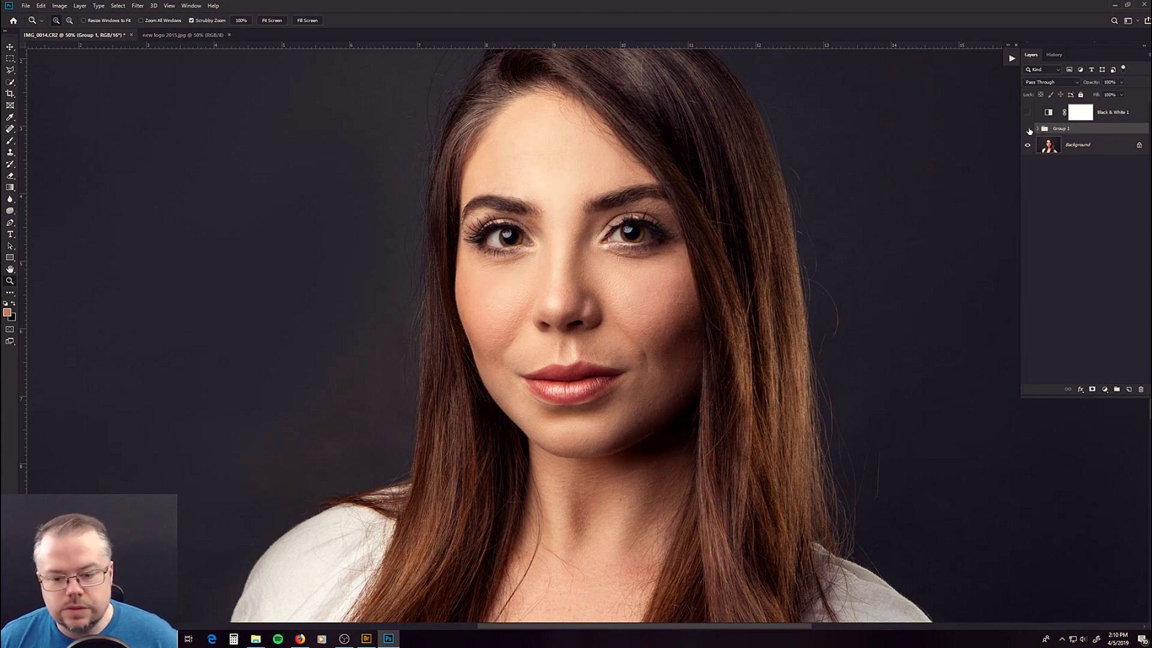
{"action": "left_click", "coordinate": [1027, 129]}
{"action": "left_click", "coordinate": [1027, 129]}
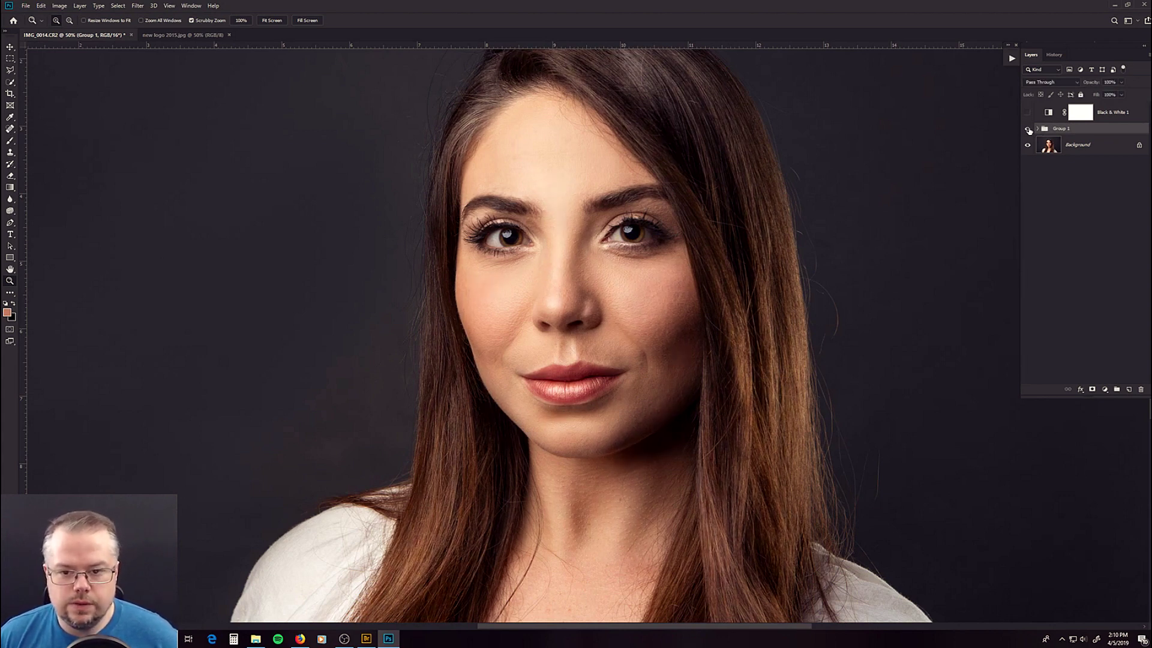
{"action": "left_click", "coordinate": [1028, 130]}
{"action": "key", "text": "ctrl+0"}
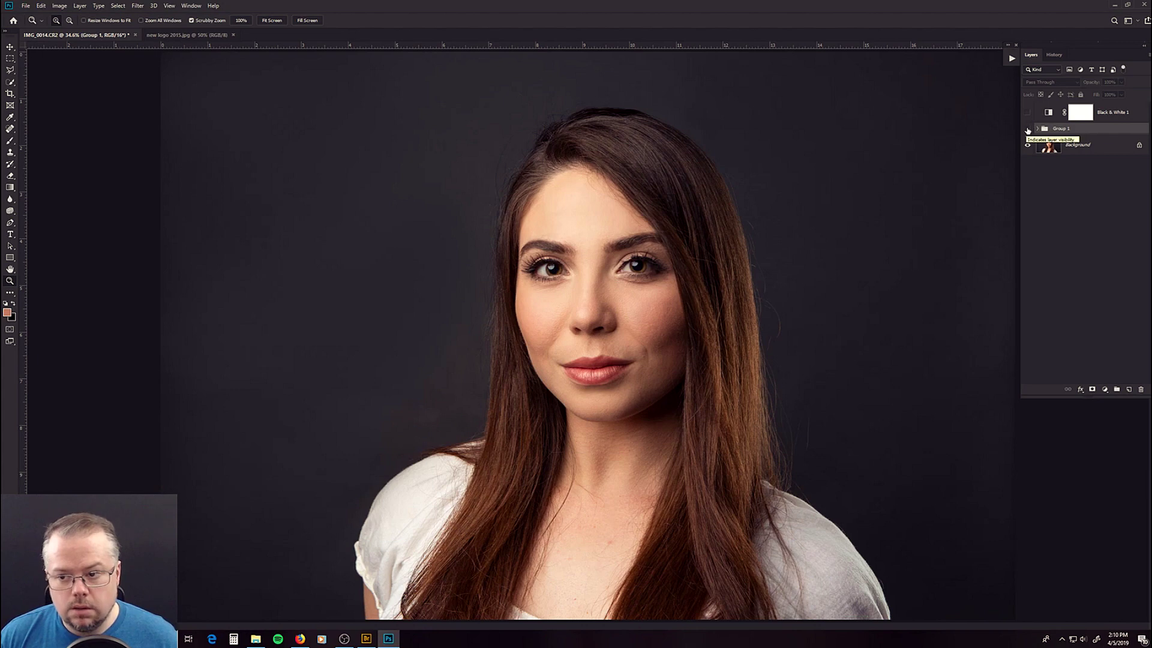
Step: Toggle Group 1 a few more times, ending with its dodge and burn visible
{"action": "left_click", "coordinate": [1027, 129]}
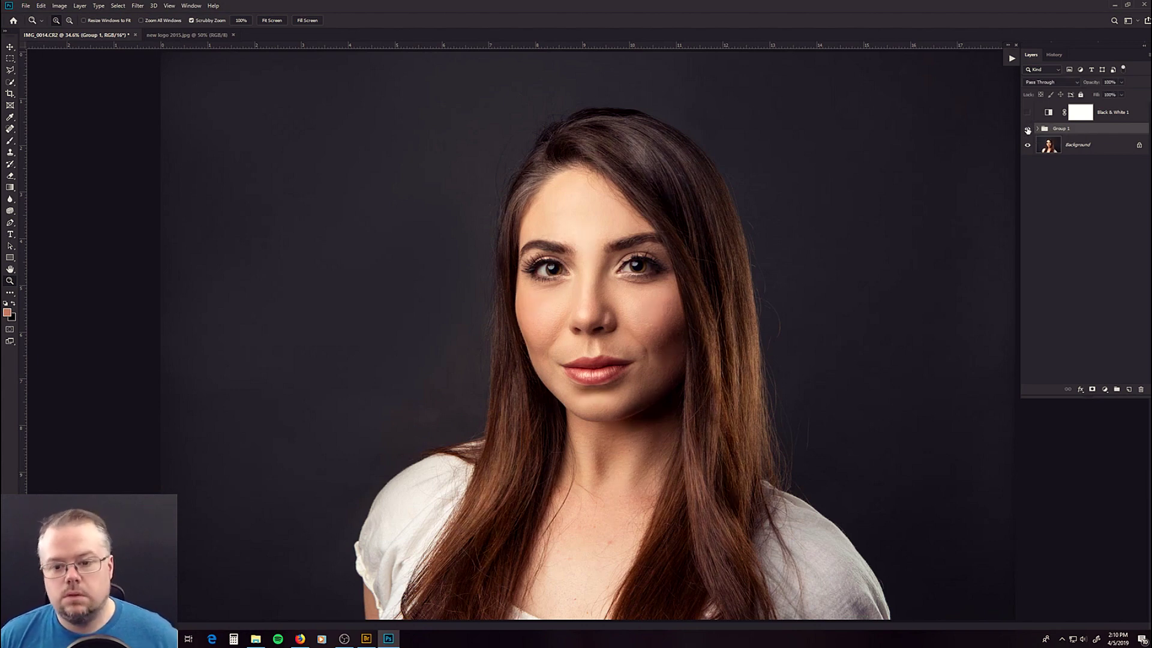
{"action": "left_click", "coordinate": [1028, 130]}
{"action": "left_click", "coordinate": [1028, 130]}
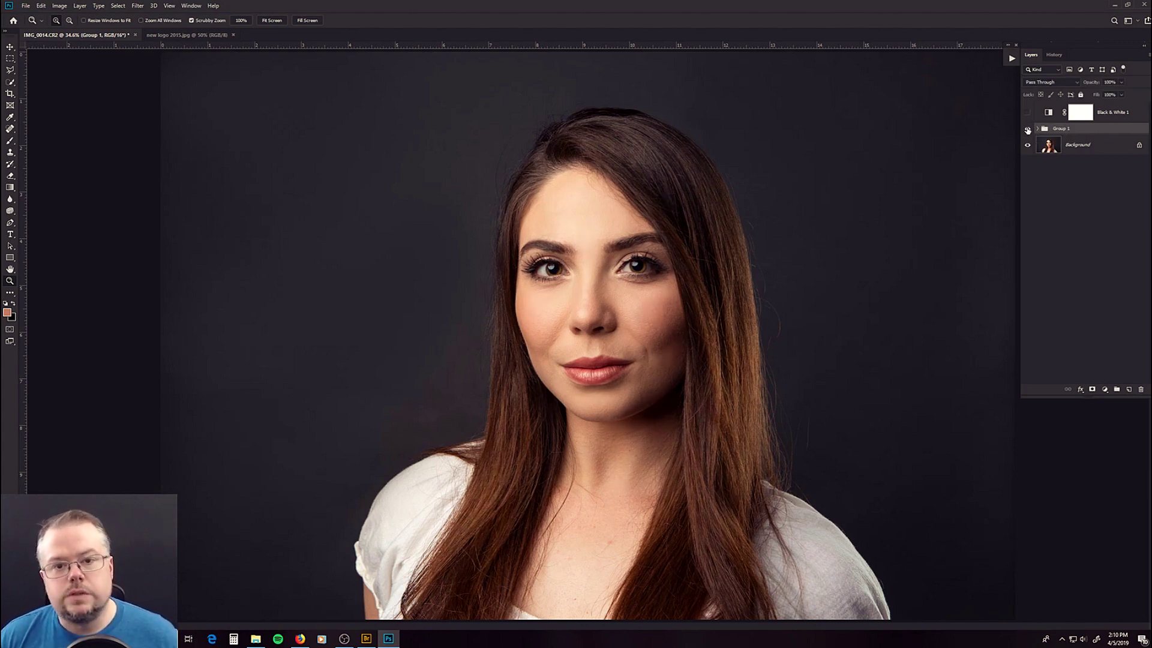
{"action": "left_click", "coordinate": [1028, 130]}
{"action": "left_click", "coordinate": [1028, 130]}
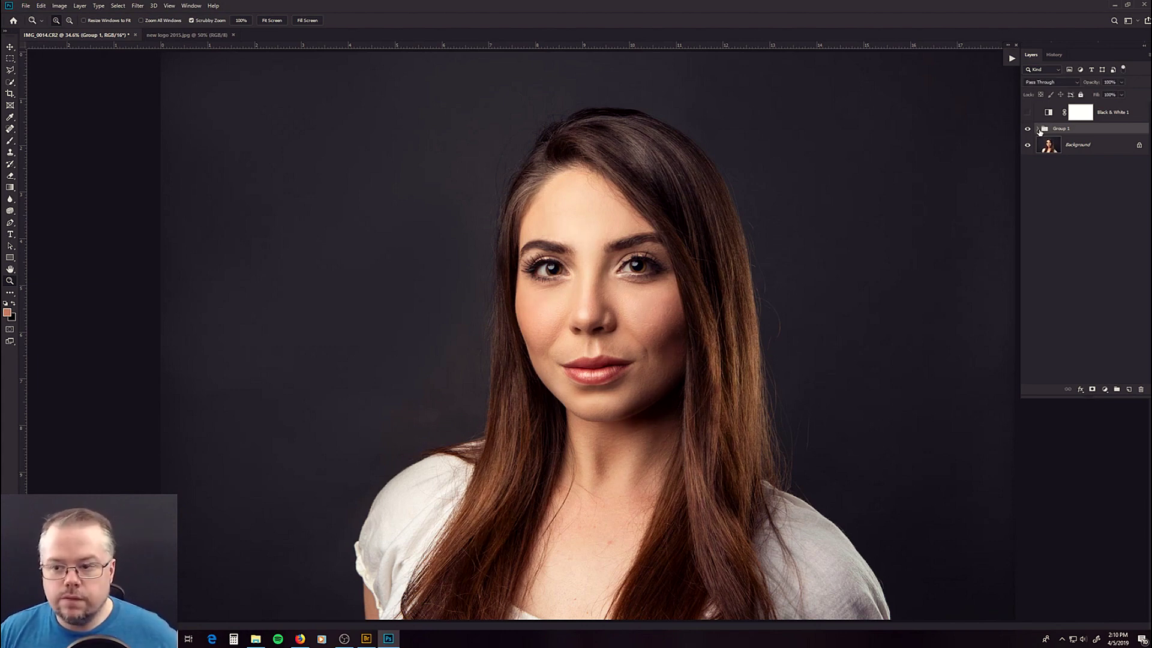
Step: Expand Group 1 to reveal its layers and toggle it once more to compare
{"action": "left_click", "coordinate": [1037, 128]}
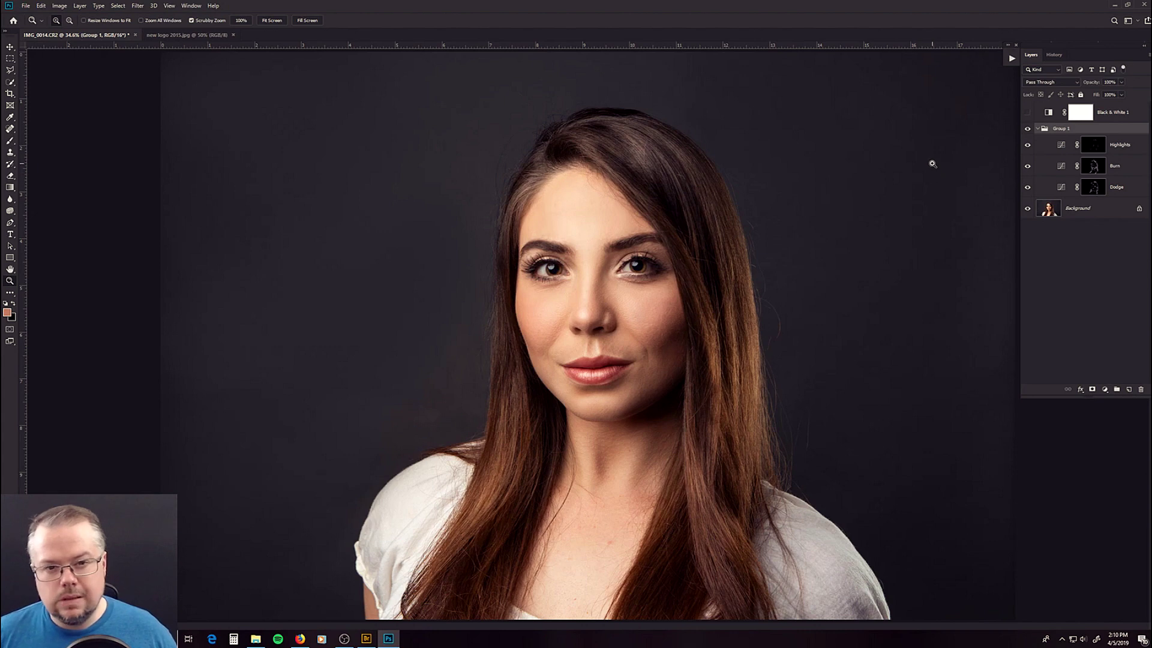
{"action": "left_click", "coordinate": [1027, 129]}
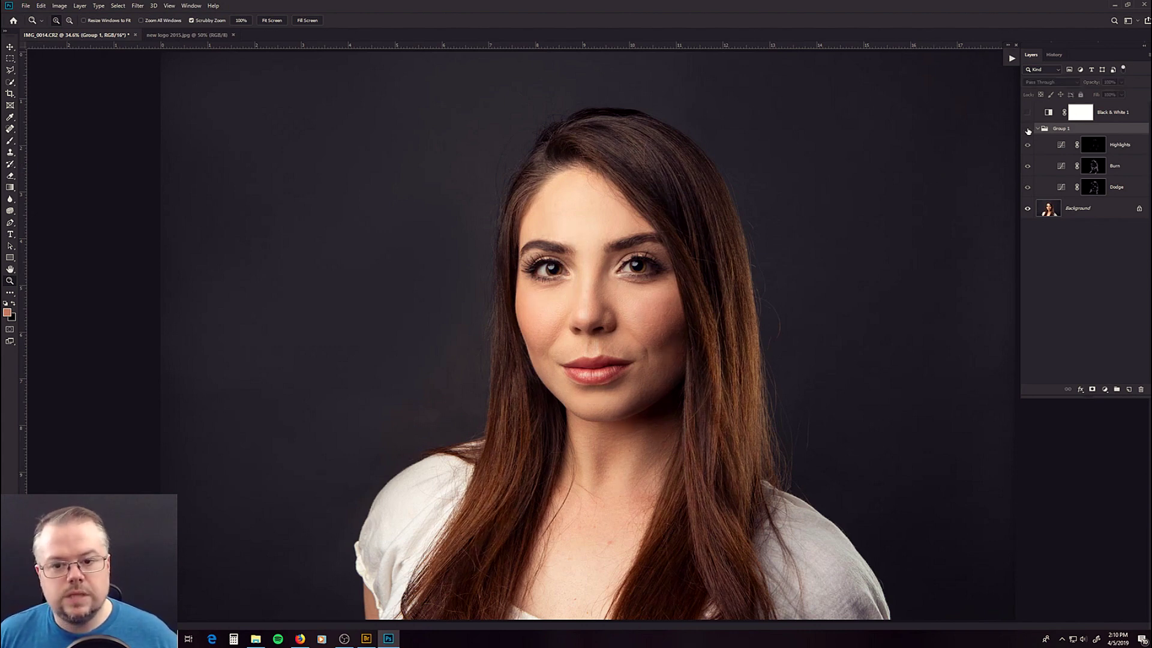
{"action": "left_click", "coordinate": [1028, 129]}
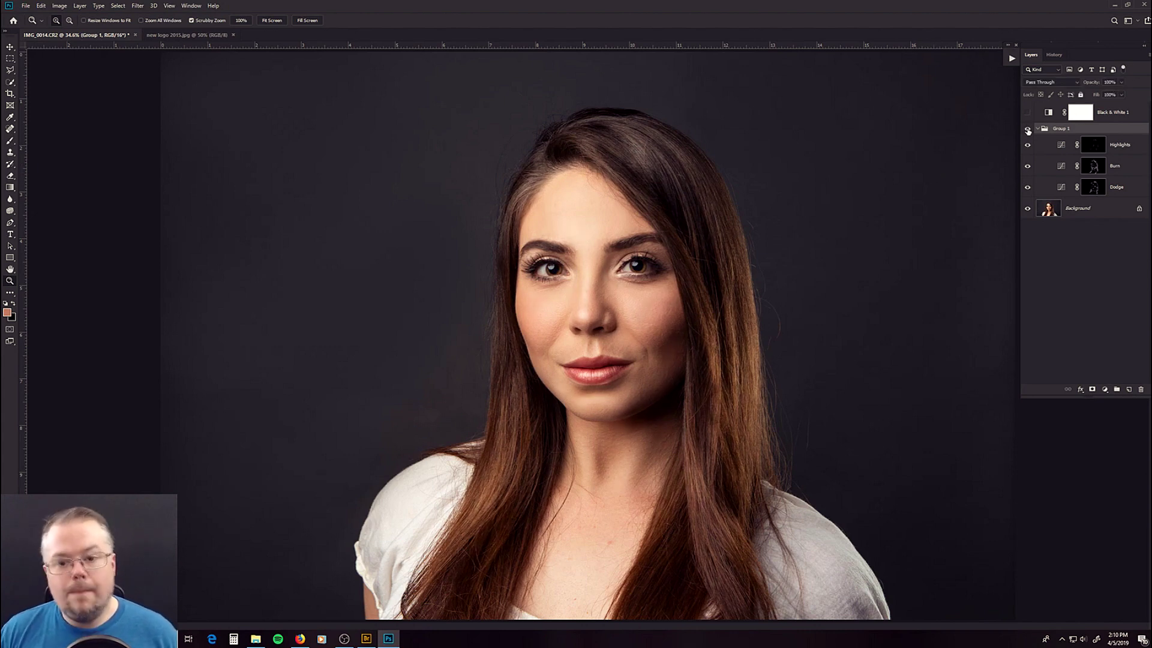
Step: Set up a size-100 black brush and target the Dodge layer's mask
{"action": "left_click", "coordinate": [1093, 171]}
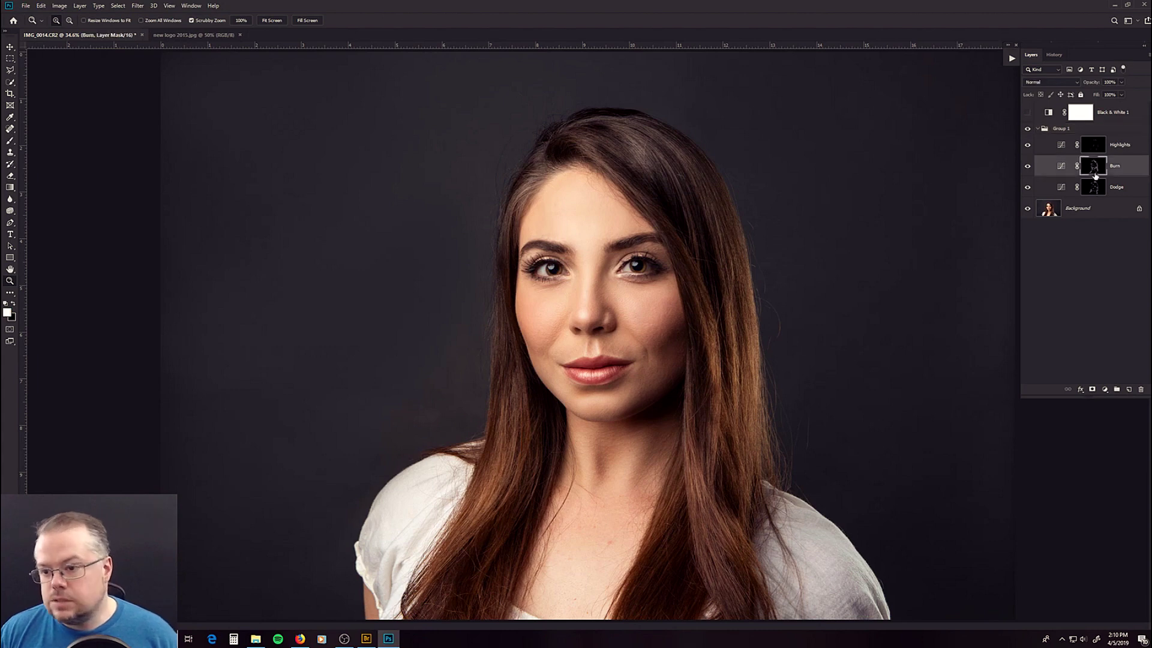
{"action": "key", "text": "b"}
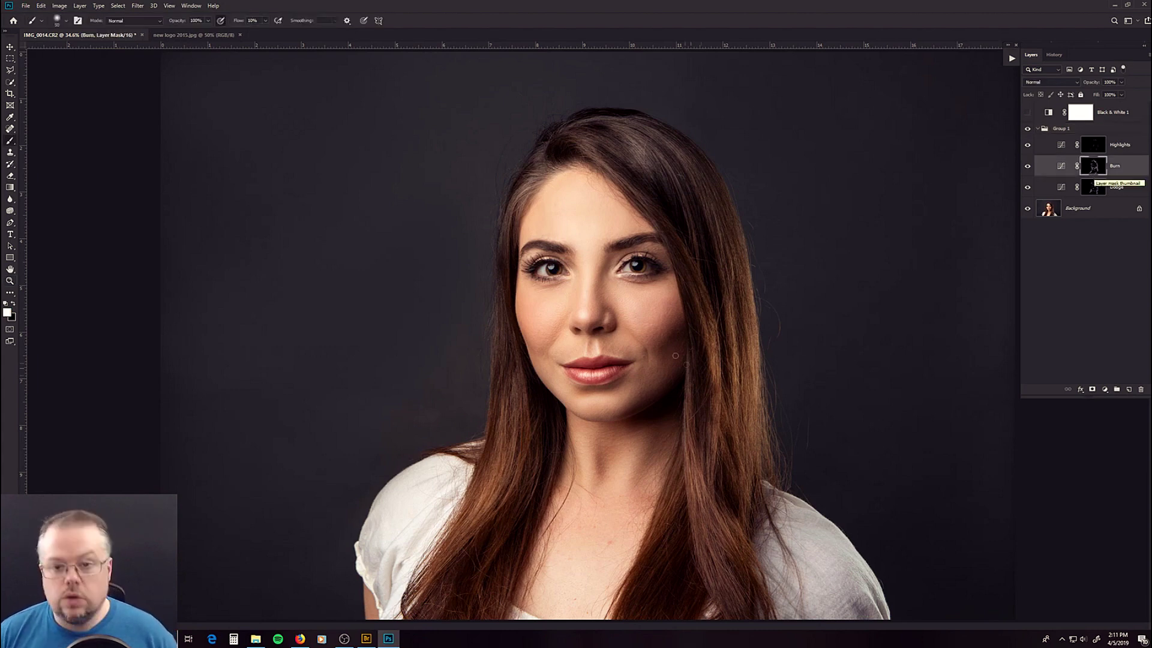
{"action": "key", "text": "bracketright"}
{"action": "key", "text": "bracketright"}
{"action": "key", "text": "bracketright"}
{"action": "key", "text": "bracketright"}
{"action": "key", "text": "bracketright"}
{"action": "key", "text": "bracketright"}
{"action": "key", "text": "bracketright"}
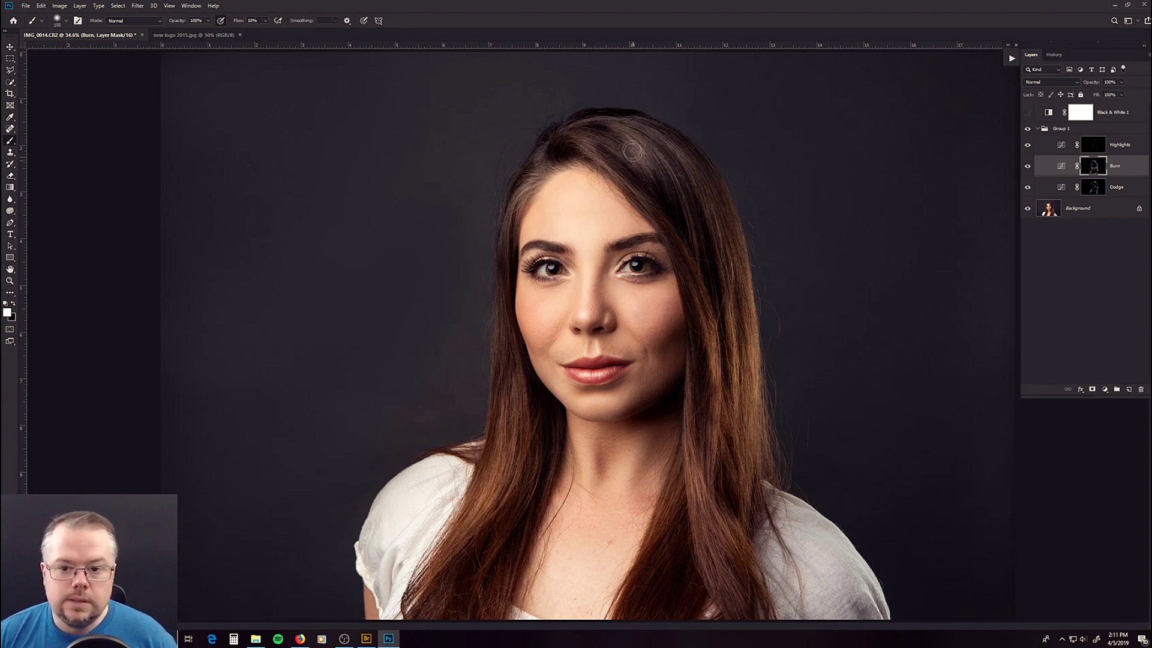
{"action": "key", "text": "x"}
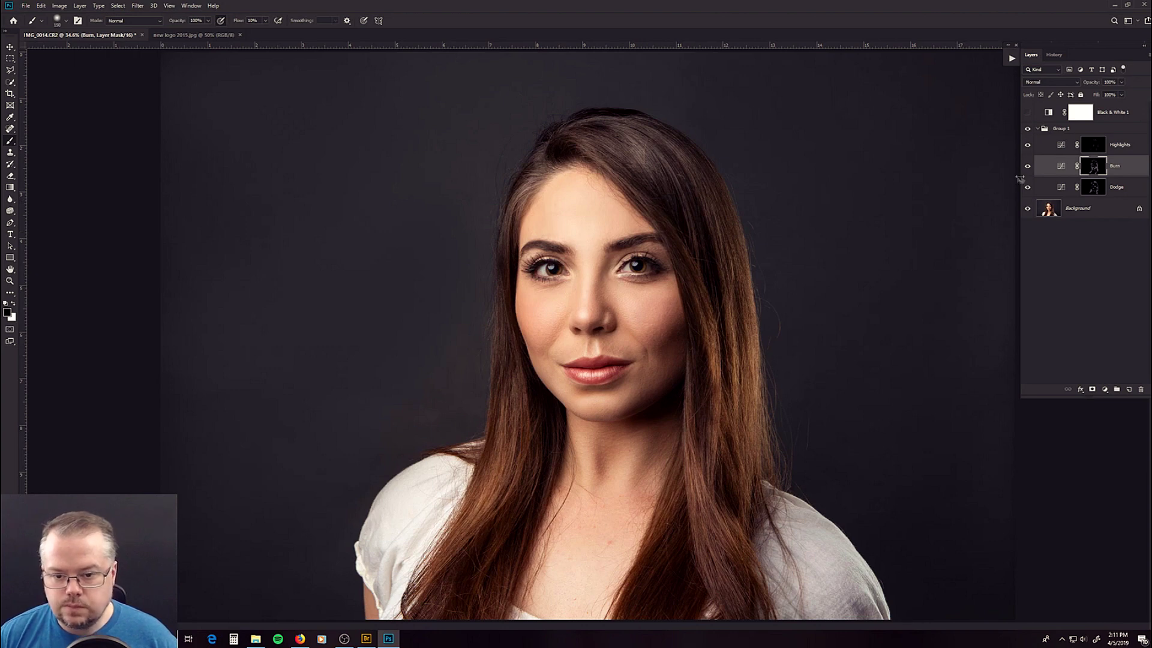
{"action": "left_click", "coordinate": [1101, 188]}
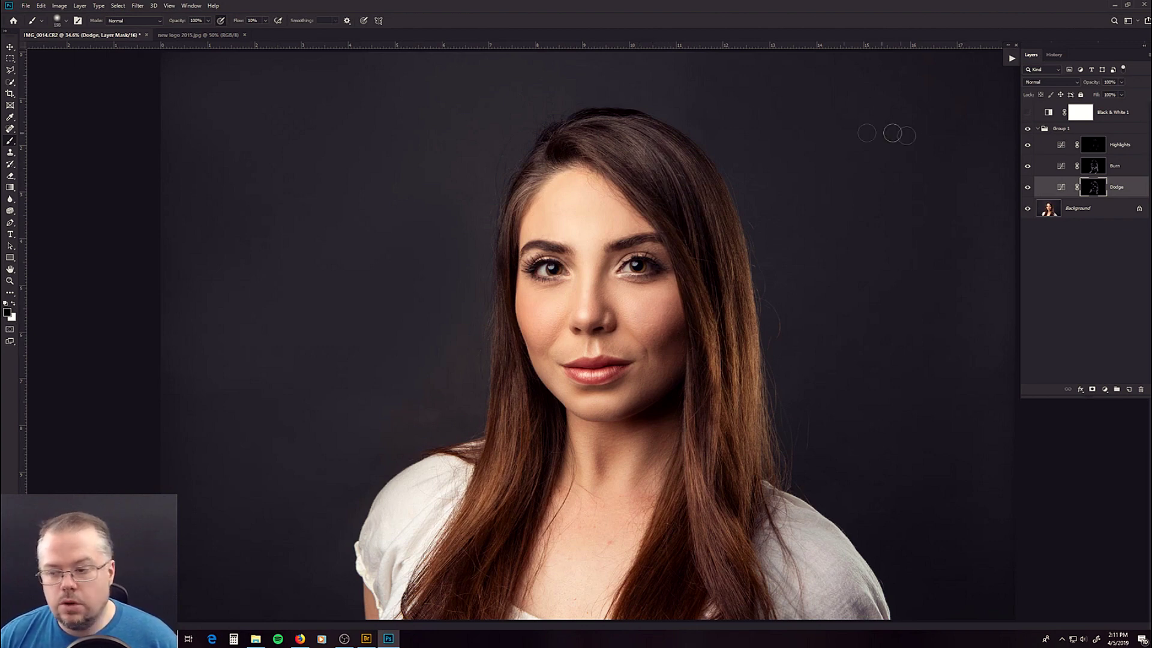
{"action": "left_click", "coordinate": [1026, 129]}
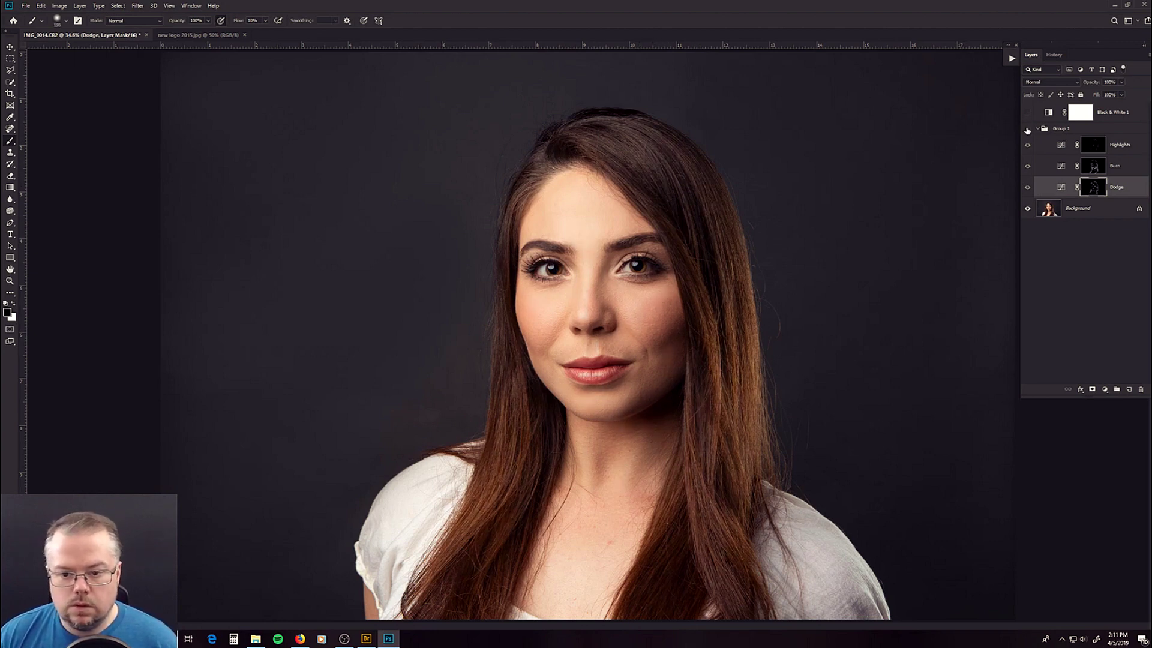
{"action": "left_click", "coordinate": [1027, 129]}
{"action": "left_click", "coordinate": [1027, 130]}
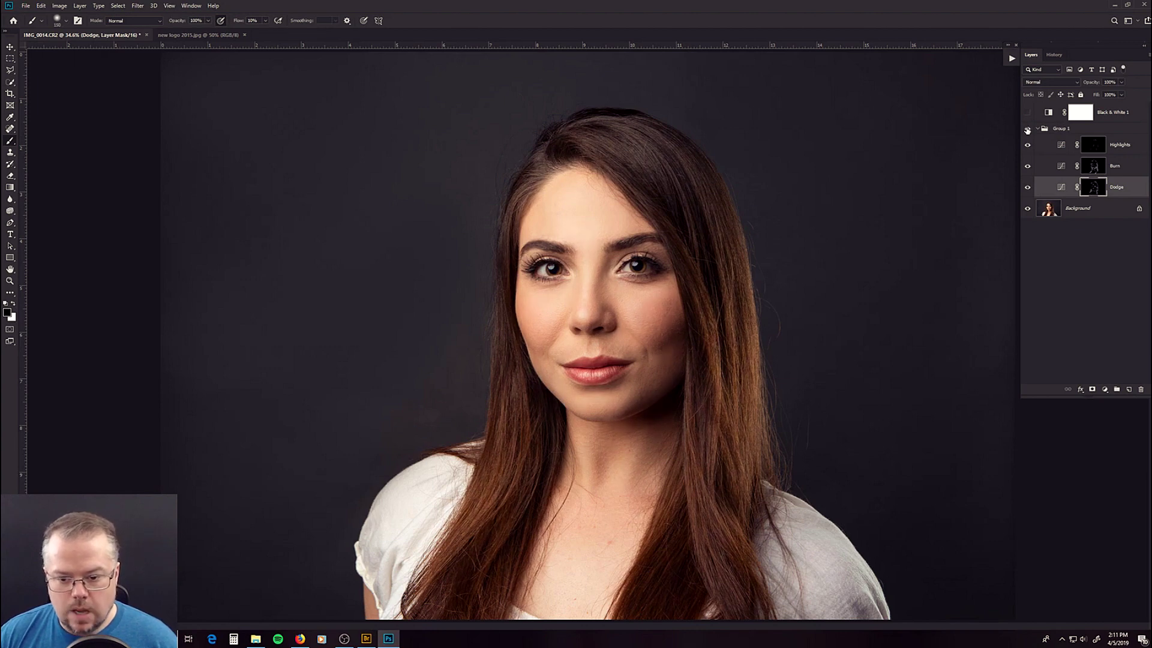
{"action": "left_click", "coordinate": [1027, 130]}
{"action": "left_click", "coordinate": [1027, 130]}
{"action": "left_click", "coordinate": [1027, 130]}
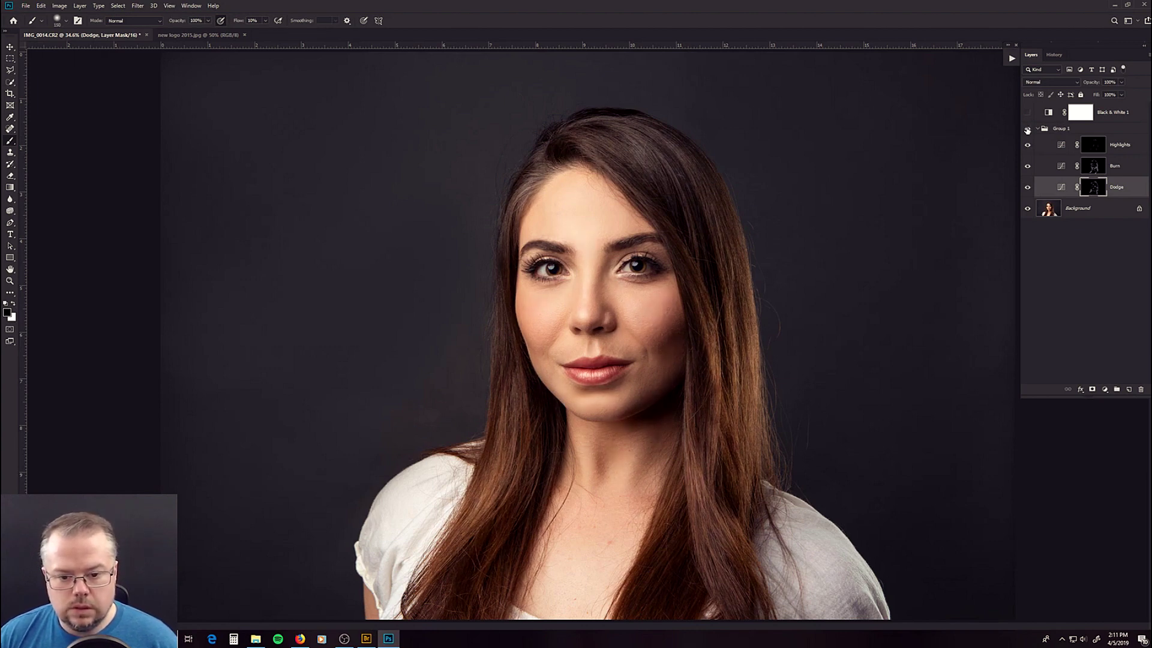